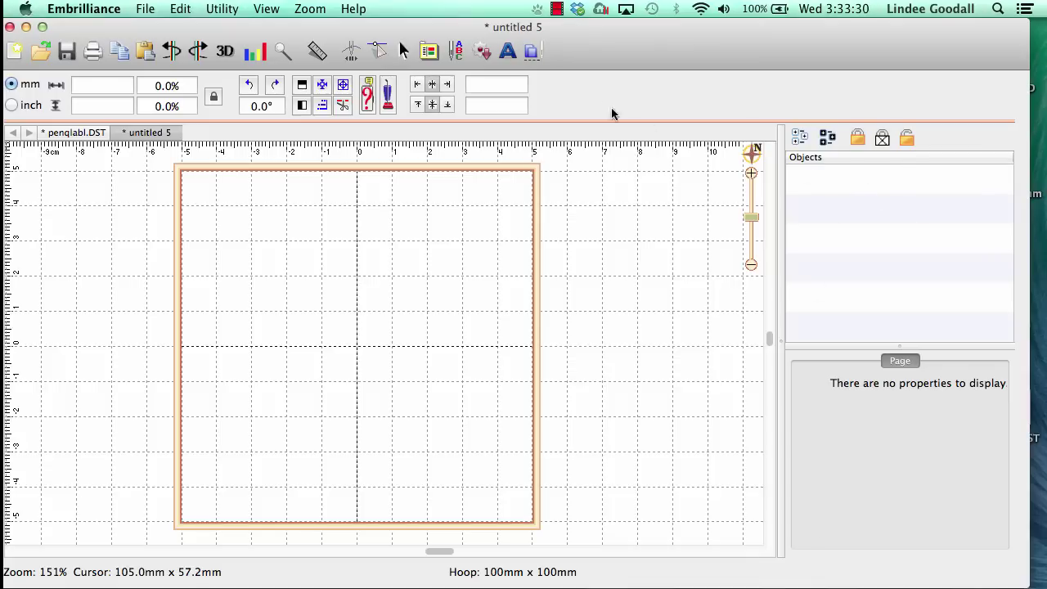
- Import the uppercase Harrington J into the design via Merge Stitch File
left_click(530, 54)
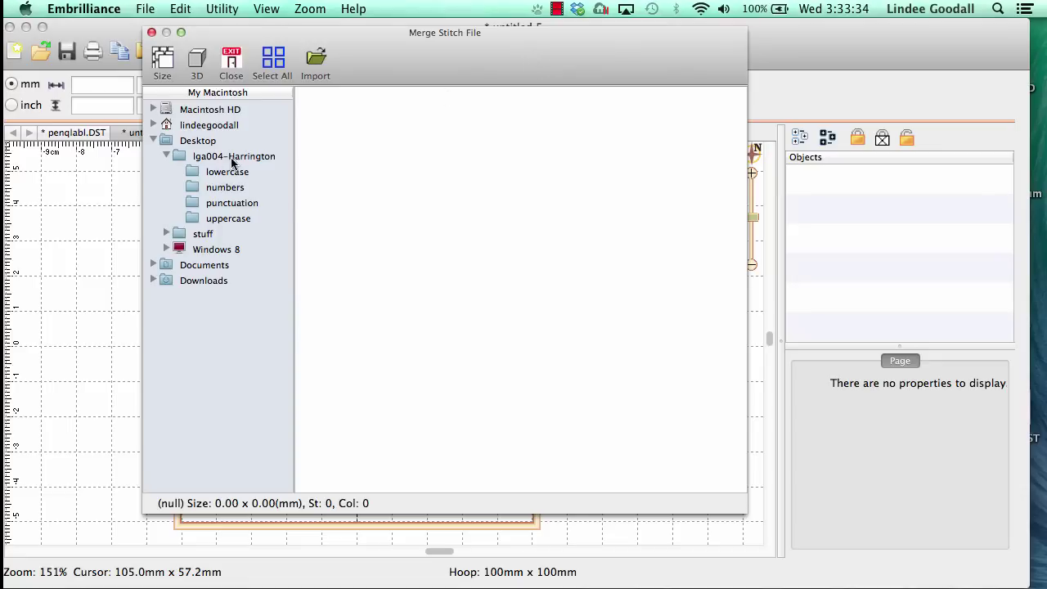
left_click(235, 220)
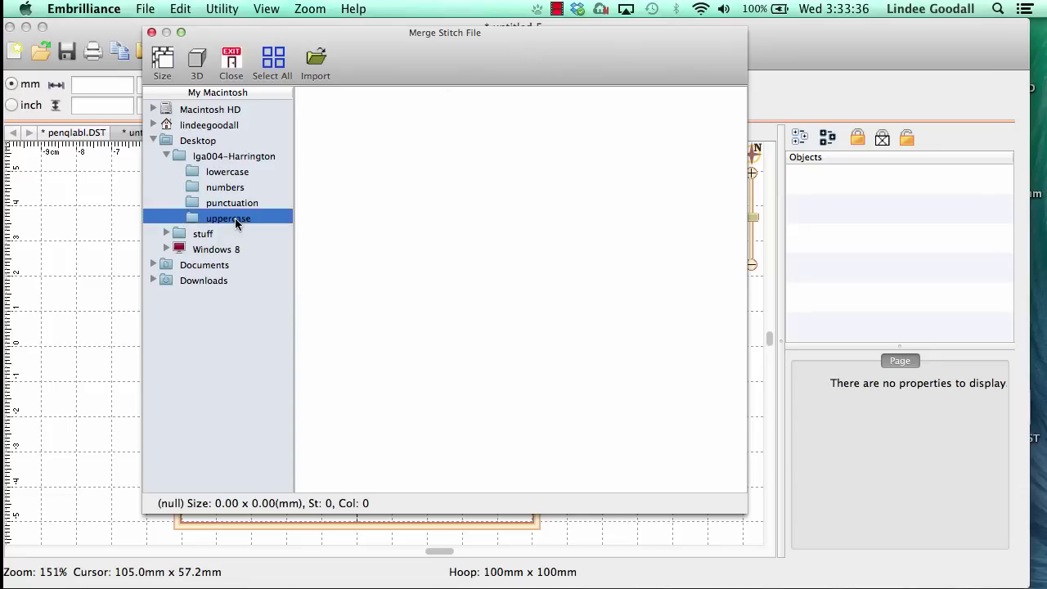
left_click(481, 422)
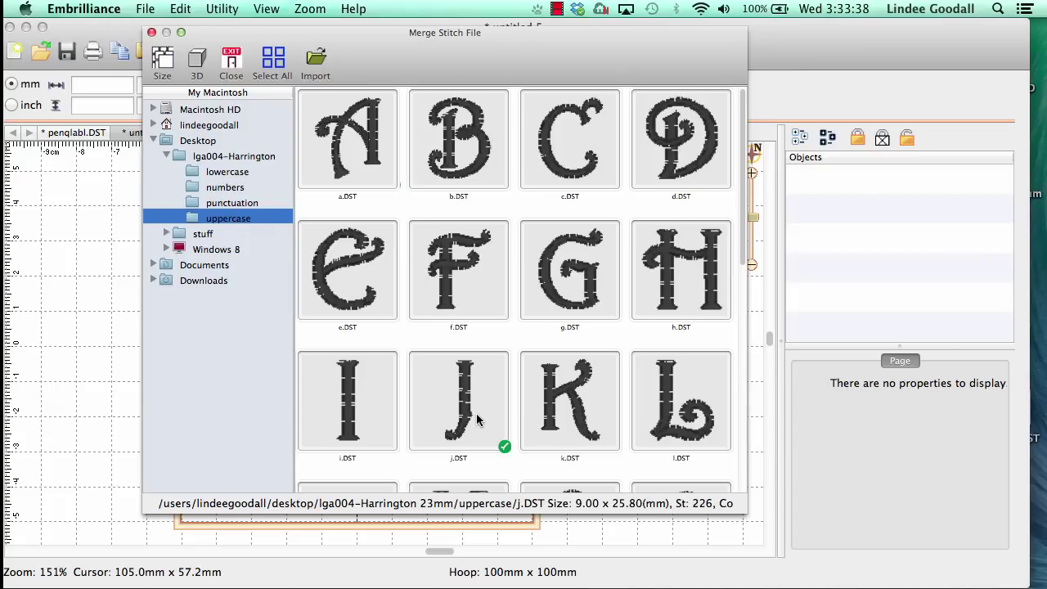
left_click(315, 61)
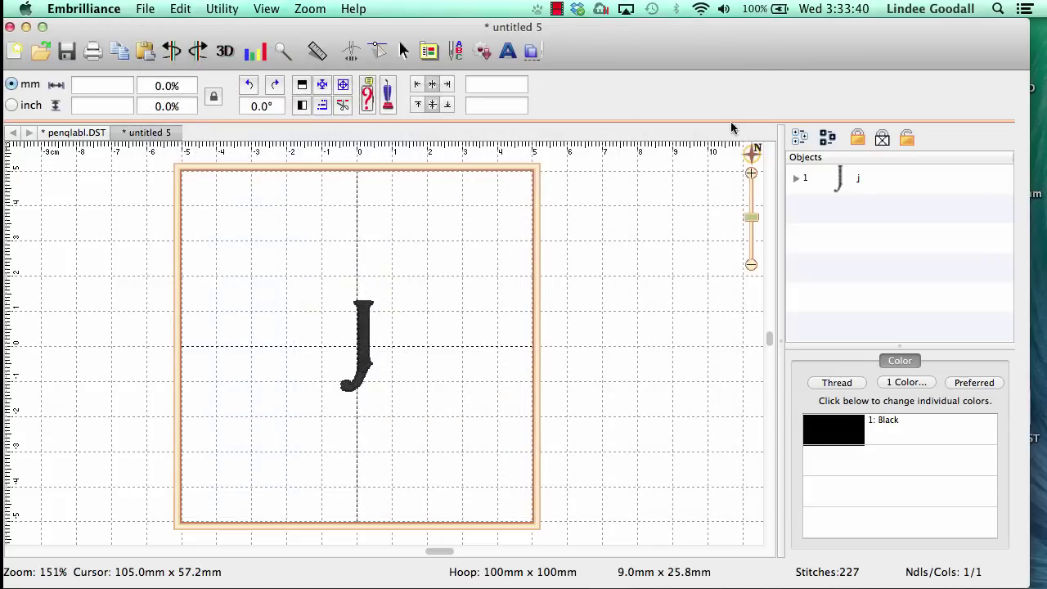
- Import the lowercase Harrington l, u and y together into the design
left_click(532, 51)
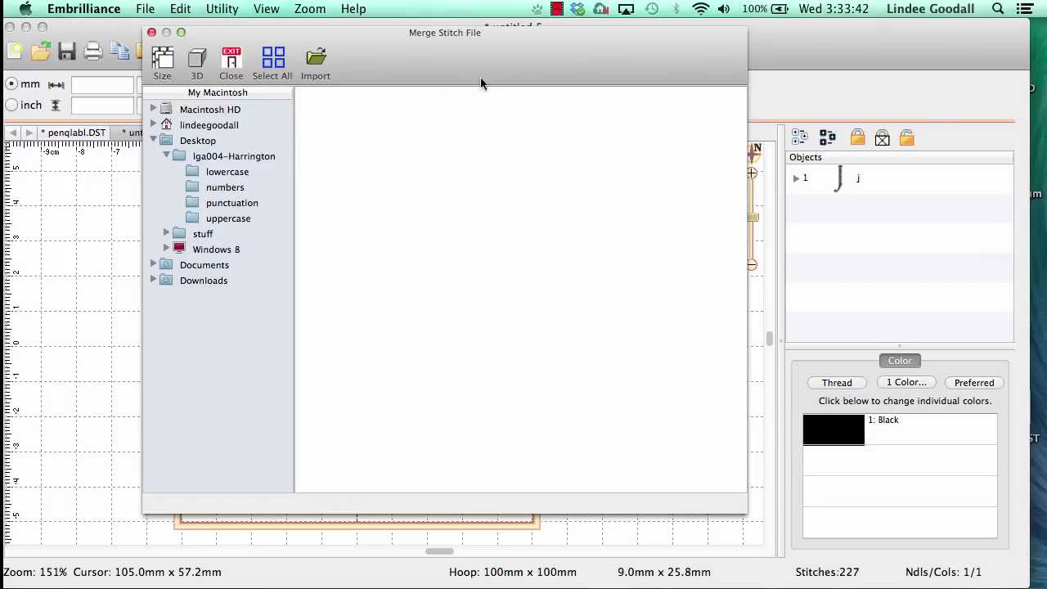
left_click(237, 173)
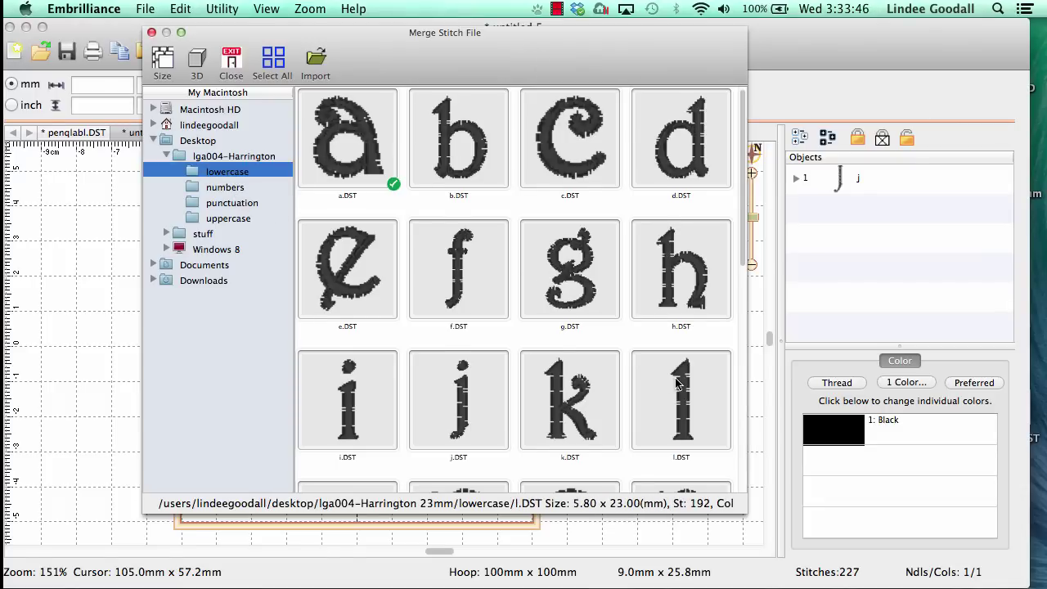
left_click(675, 381)
scroll(678, 377, "down", 3)
scroll(663, 369, "down", 3)
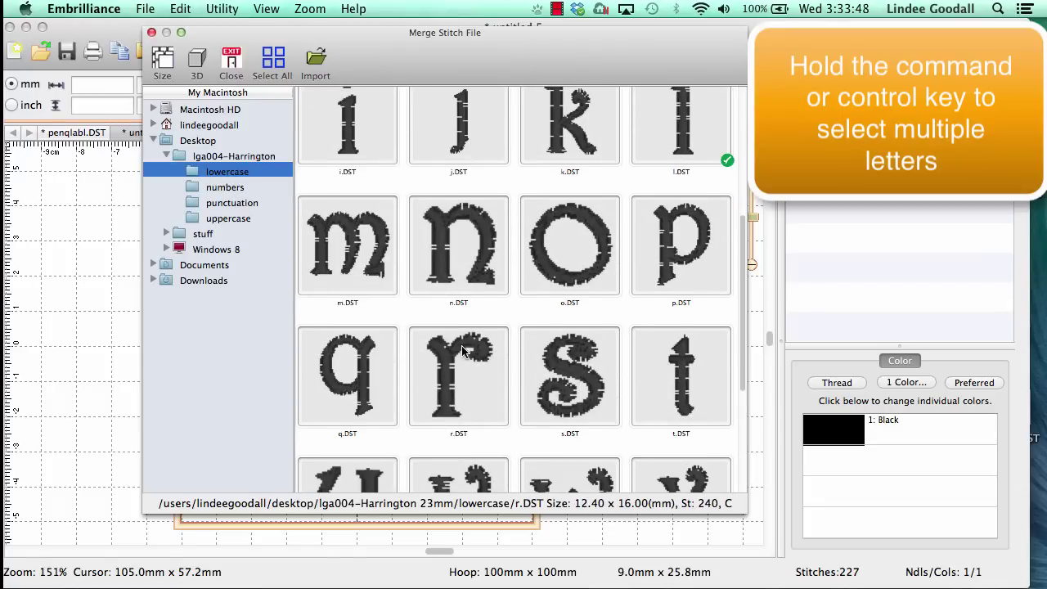
scroll(414, 415, "down", 5)
left_click(360, 329, "super")
left_click(361, 409, "super")
left_click(314, 59)
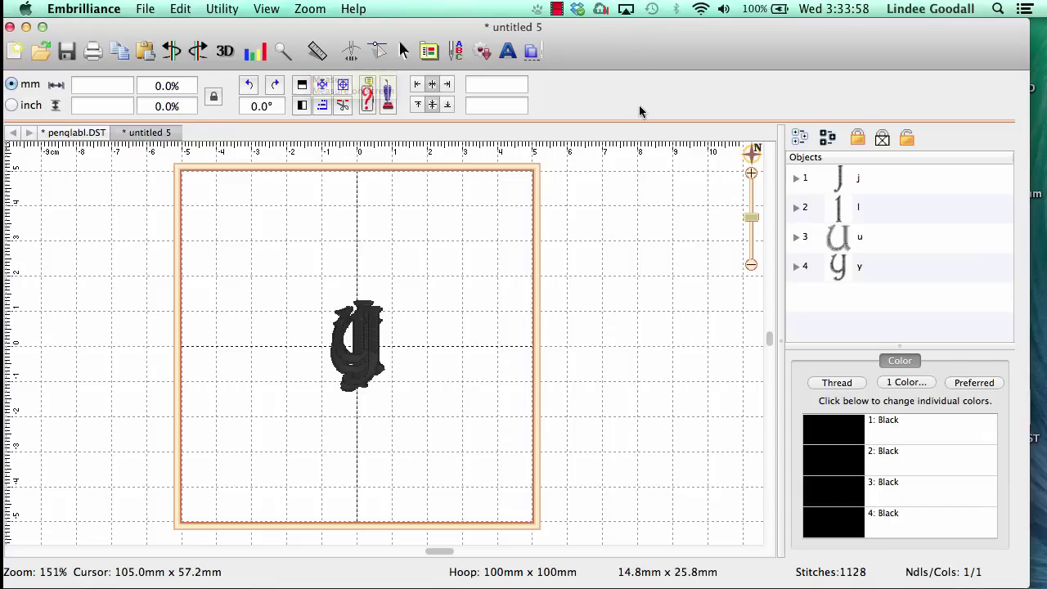
- Move the u earlier so it stitches second, right after the J
left_click(844, 234)
right_click(847, 234)
left_click(866, 246)
- Spread the letters: y to the right, J to the left, l slightly right
left_click(423, 332)
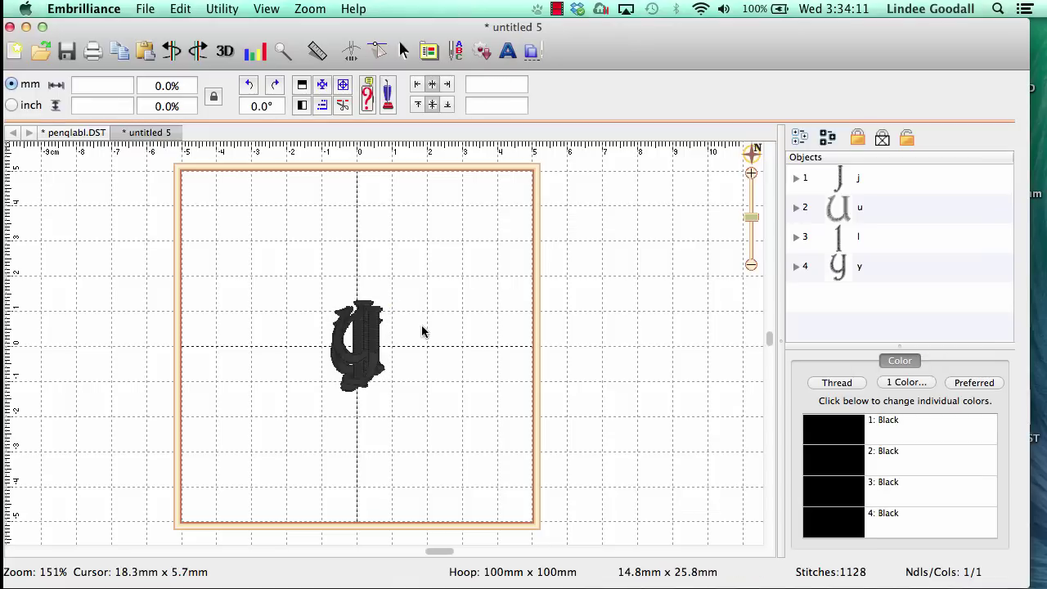
left_click_drag(374, 337, 444, 340)
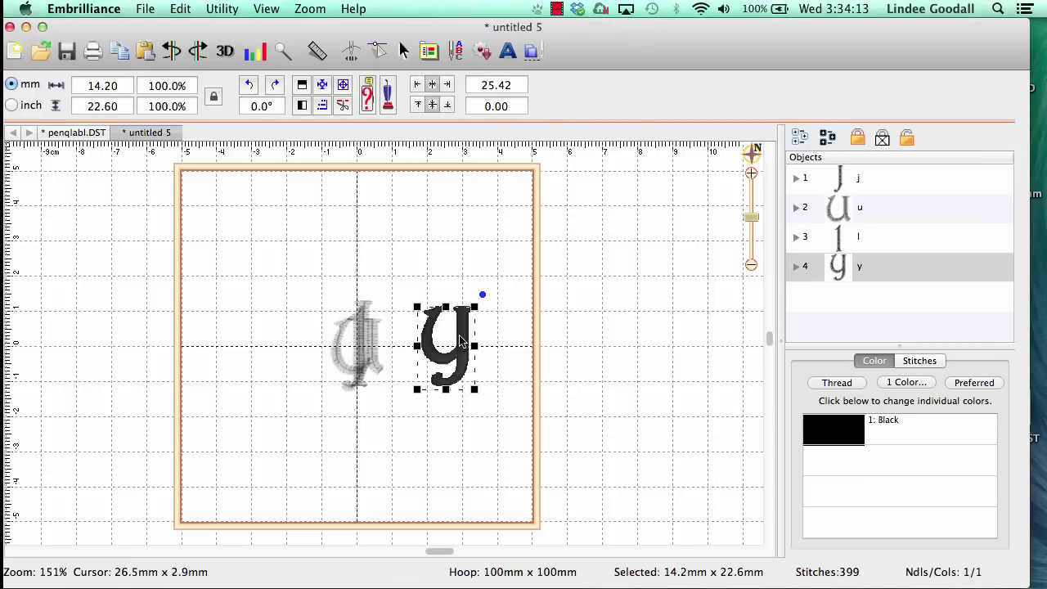
mouse_move(366, 346)
left_mouse_down()
mouse_move(391, 348)
mouse_move(270, 350)
left_mouse_up()
left_click(383, 338)
left_click_drag(383, 338, 393, 340)
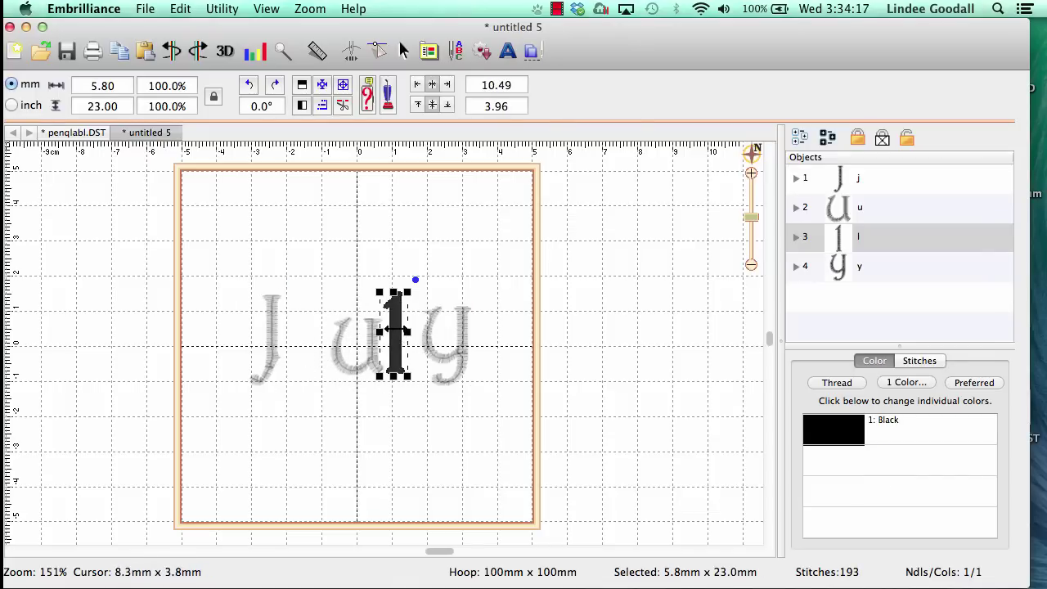
left_click(365, 345)
left_click(366, 350)
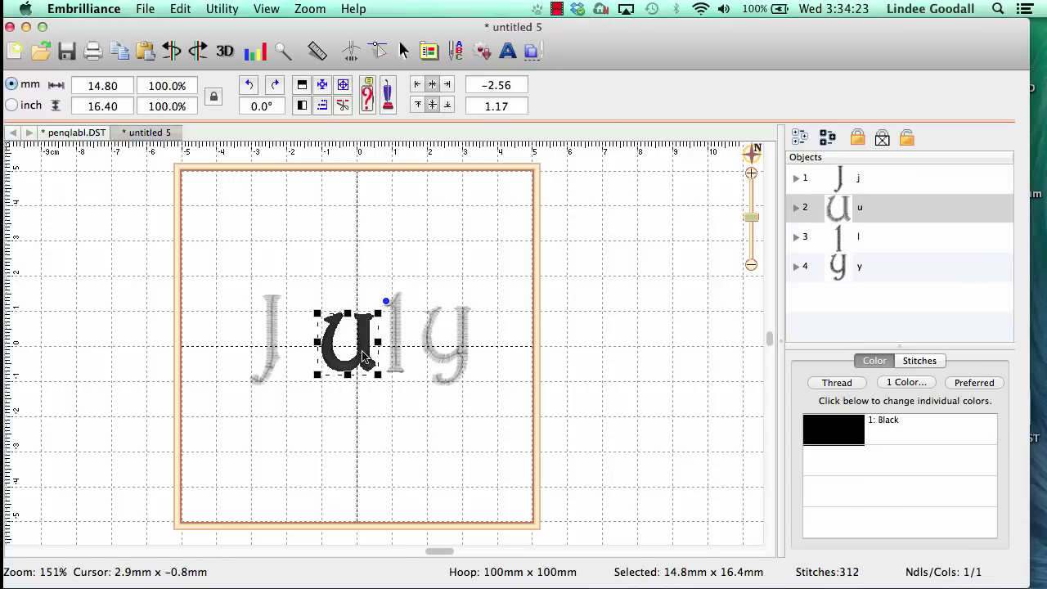
- Zoom in and drag the u, l, y and J closer to tighten July's spacing
left_click_drag(751, 217, 752, 209)
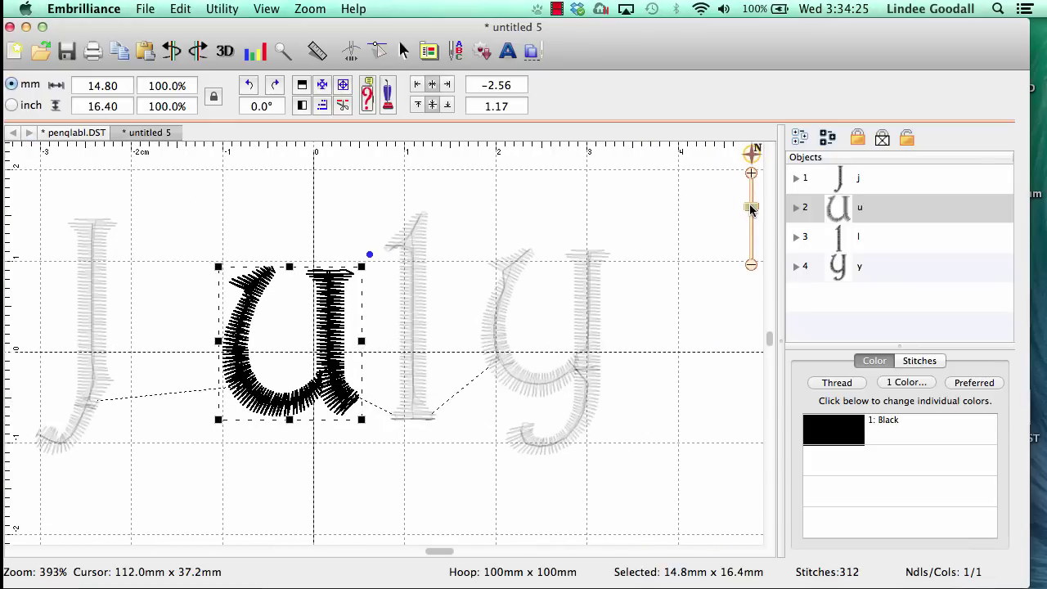
left_click_drag(330, 384, 325, 405)
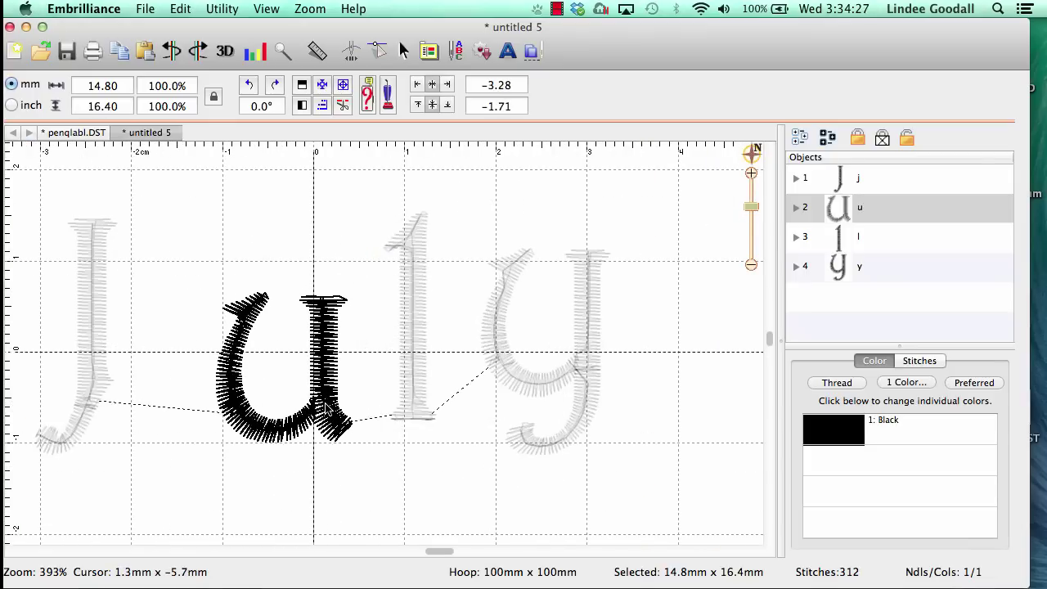
left_click_drag(401, 386, 382, 409)
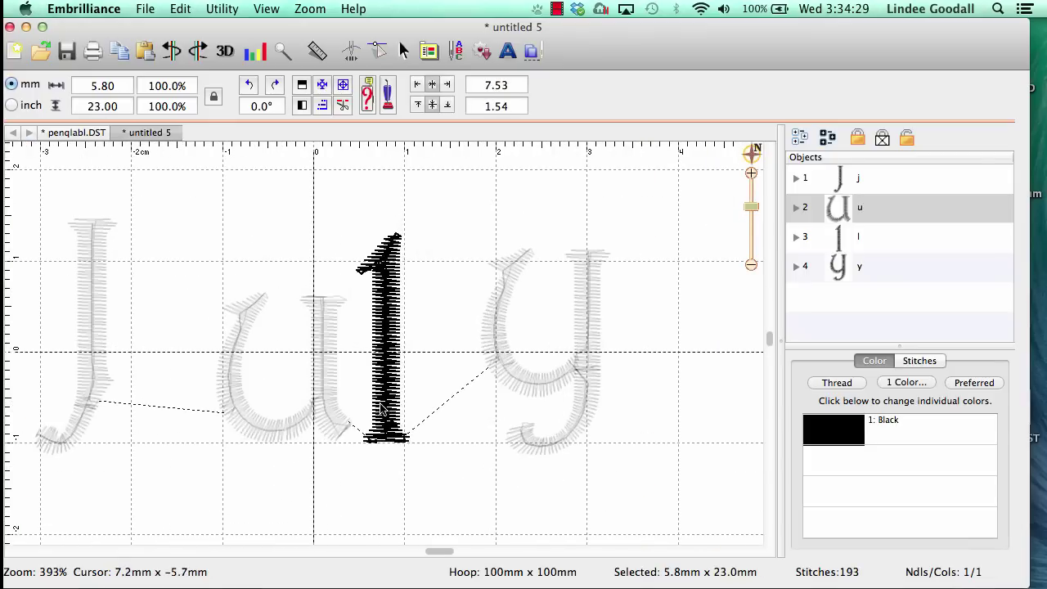
left_click_drag(506, 381, 452, 422)
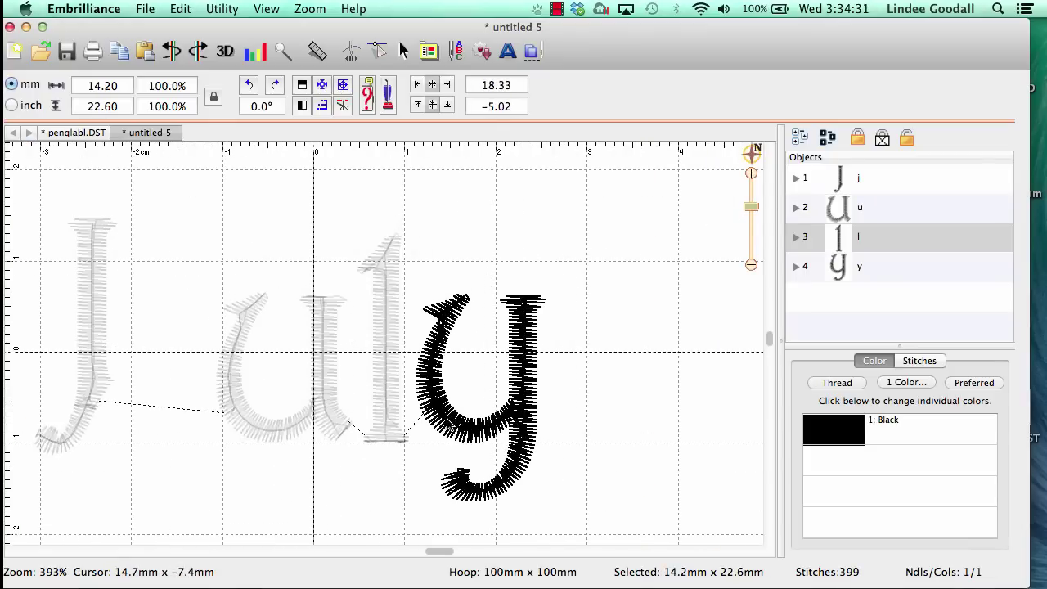
left_click_drag(94, 397, 192, 412)
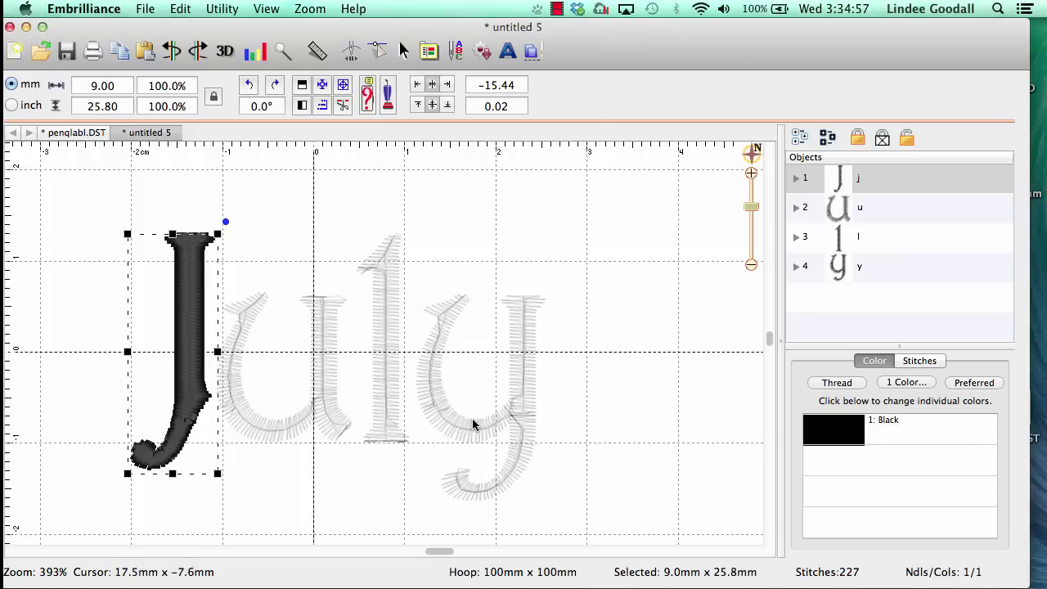
left_click(277, 434)
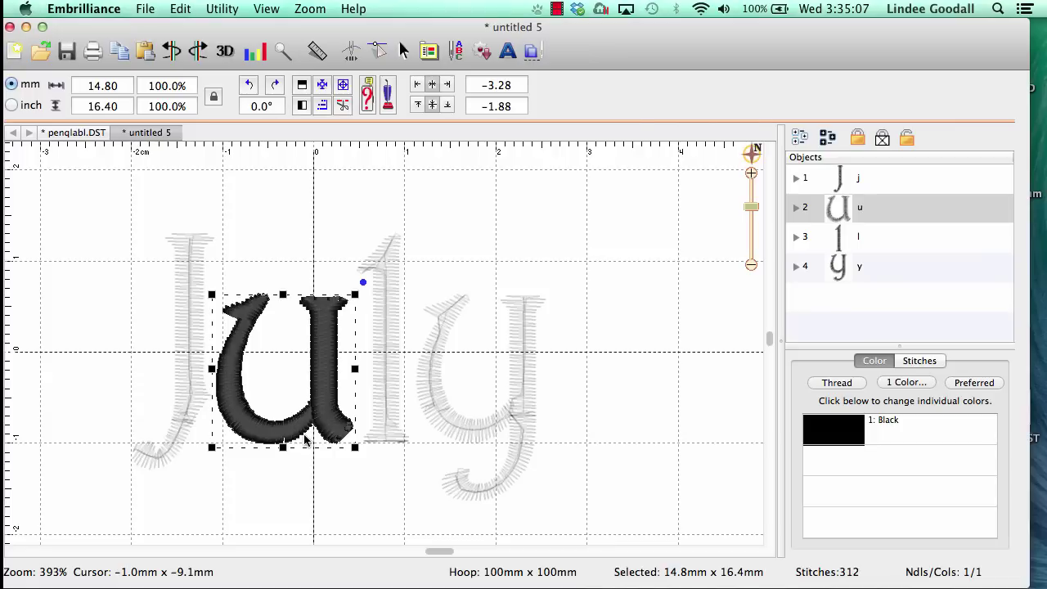
left_click(578, 427)
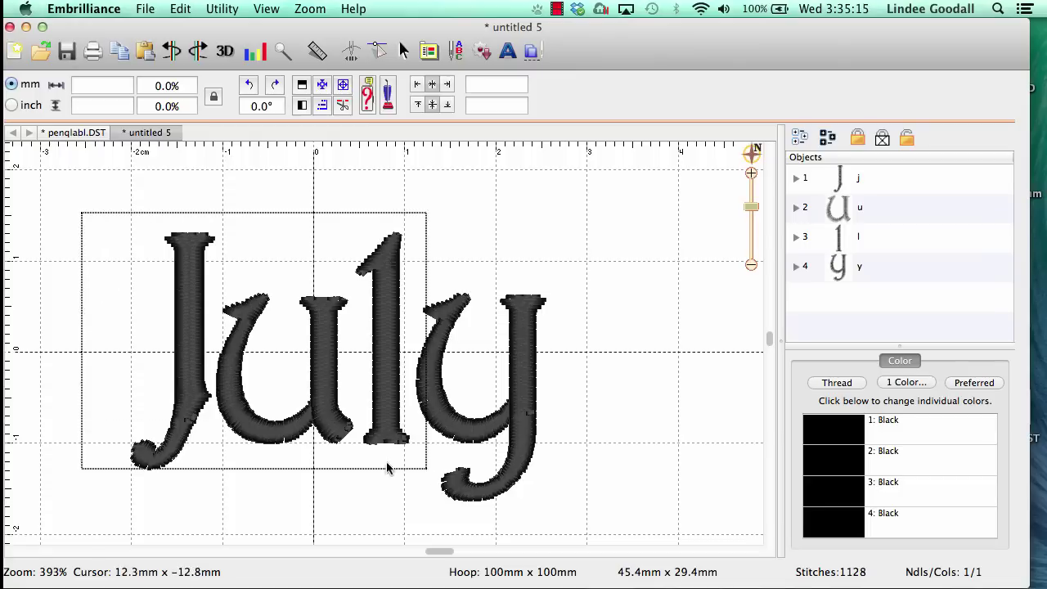
- Select all four letters and align them by bottom, then top, finally vertical centre
left_click_drag(426, 473, 609, 502)
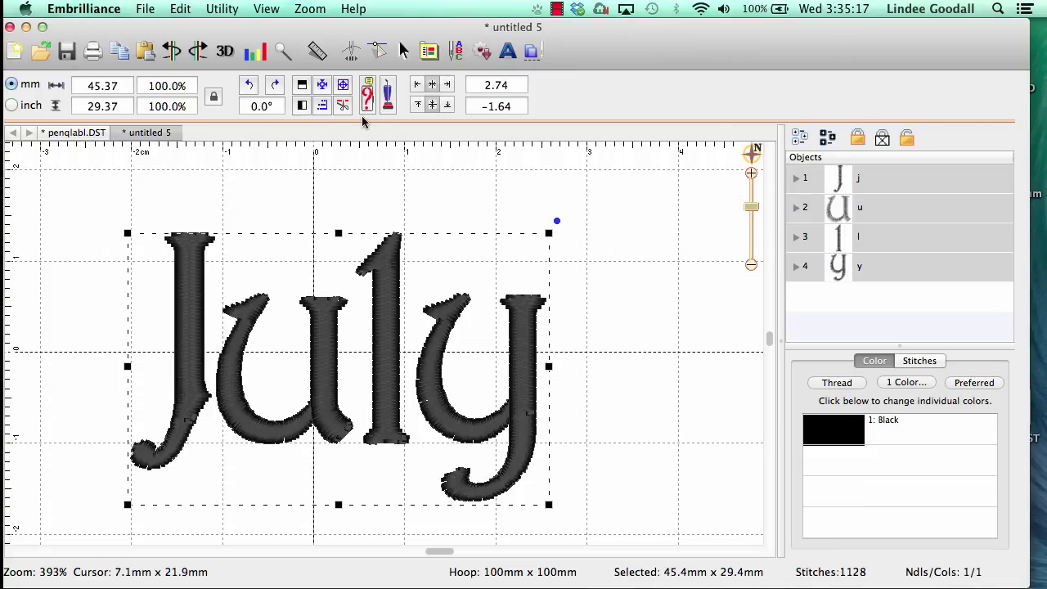
left_click(322, 106)
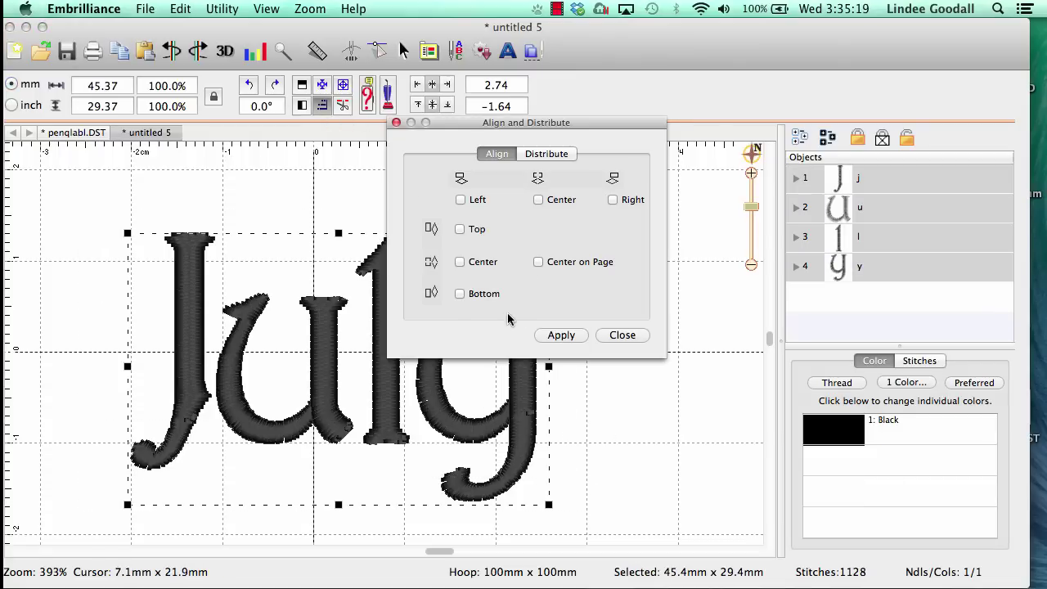
left_click(460, 293)
left_click(561, 335)
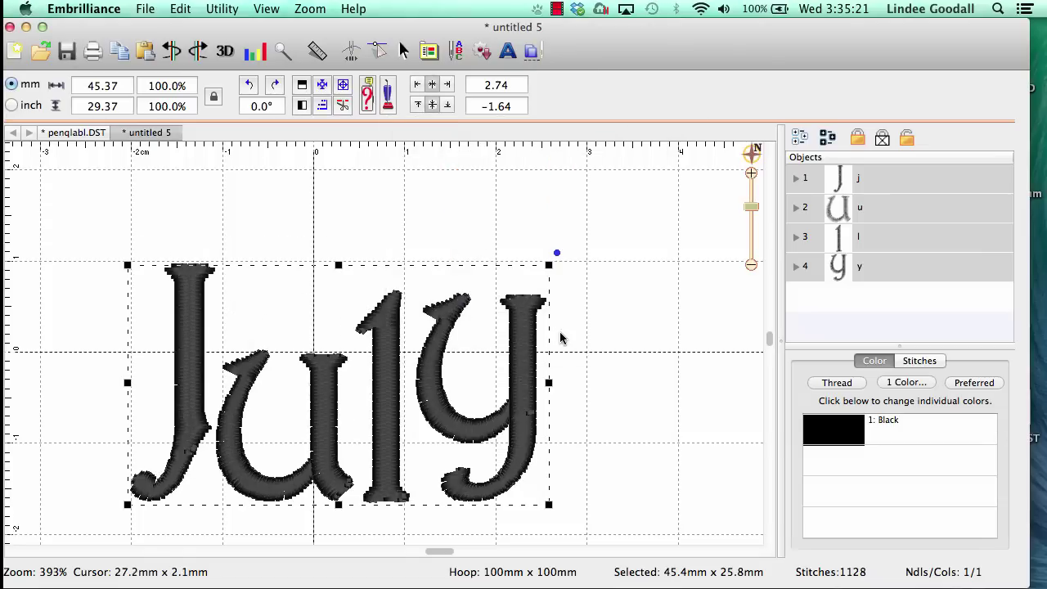
left_click(322, 107)
left_click(460, 229)
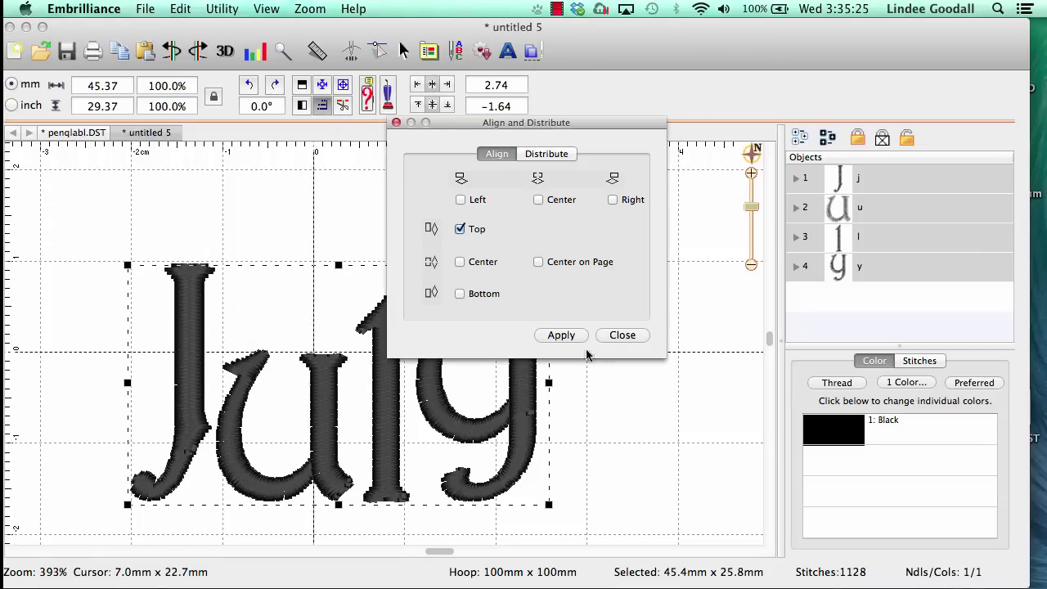
left_click(562, 335)
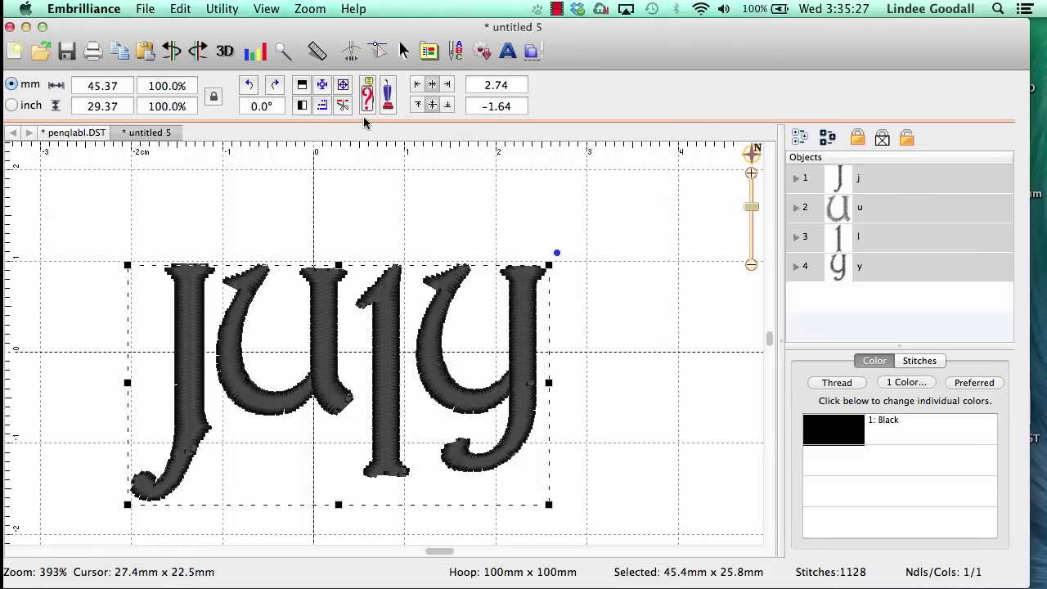
left_click(319, 107)
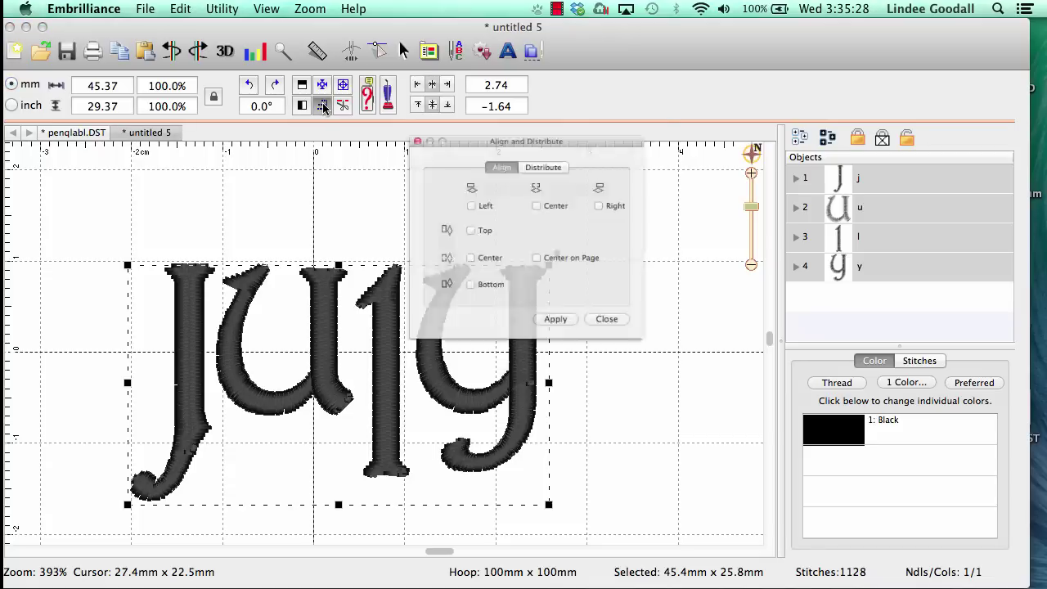
left_click(460, 262)
left_click(569, 338)
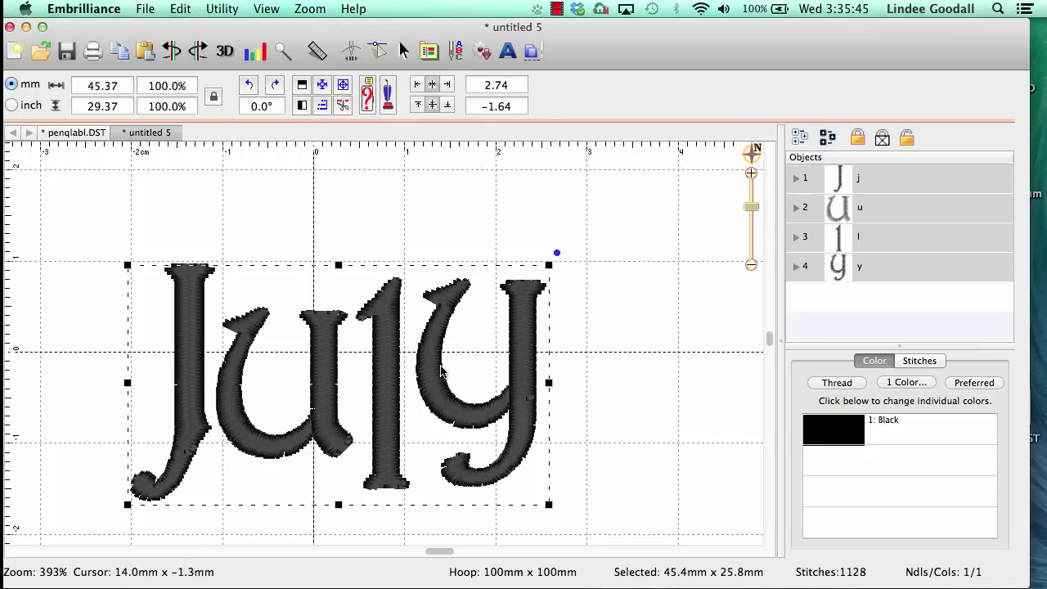
- Select each letter in turn, then nudge the J slightly right and up
left_click(562, 402)
left_click(507, 413)
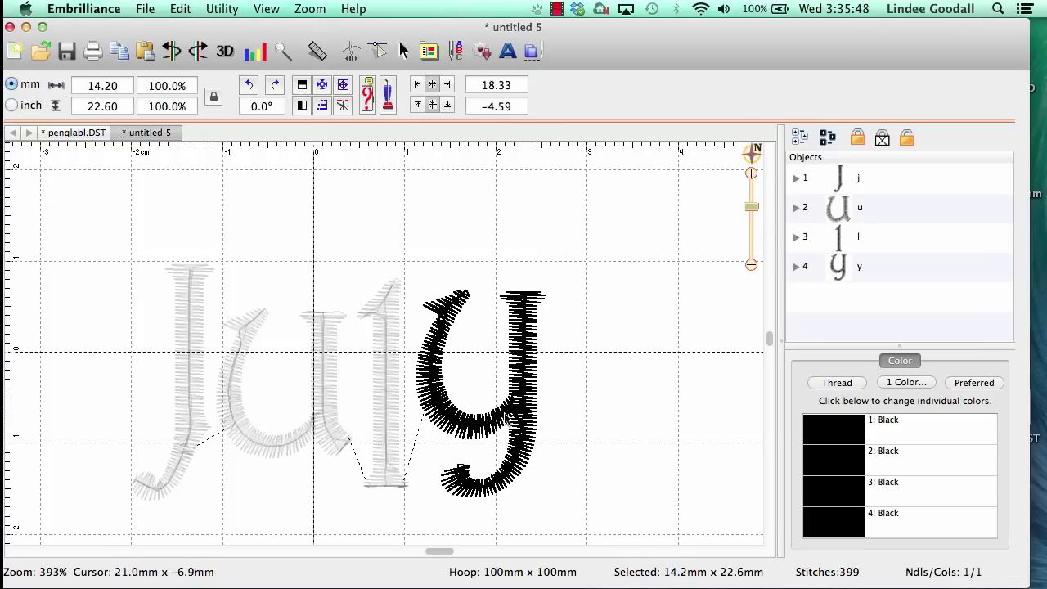
left_click(398, 456)
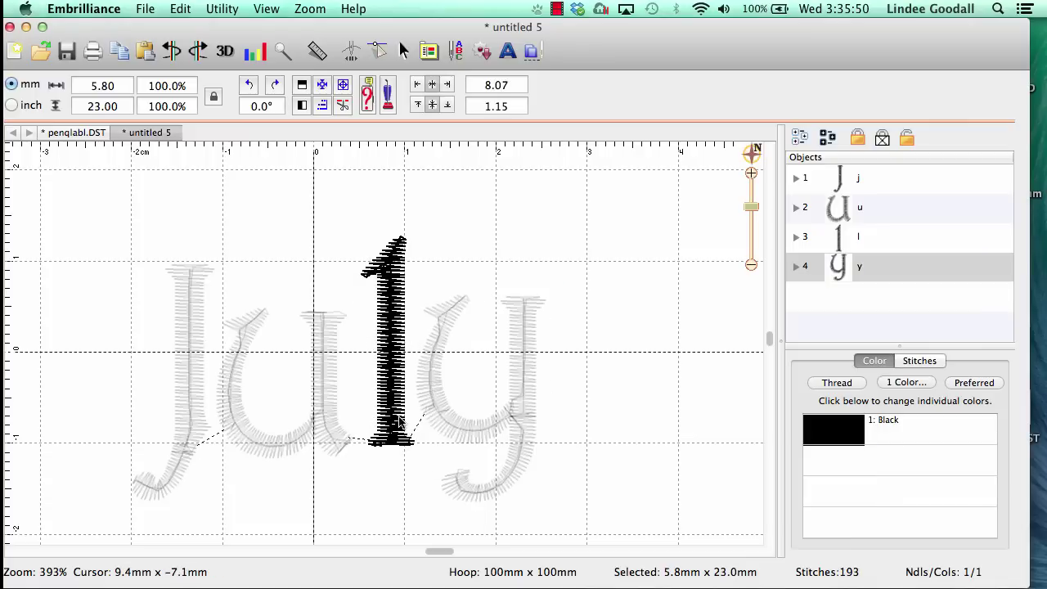
left_click(340, 421)
left_click(188, 440)
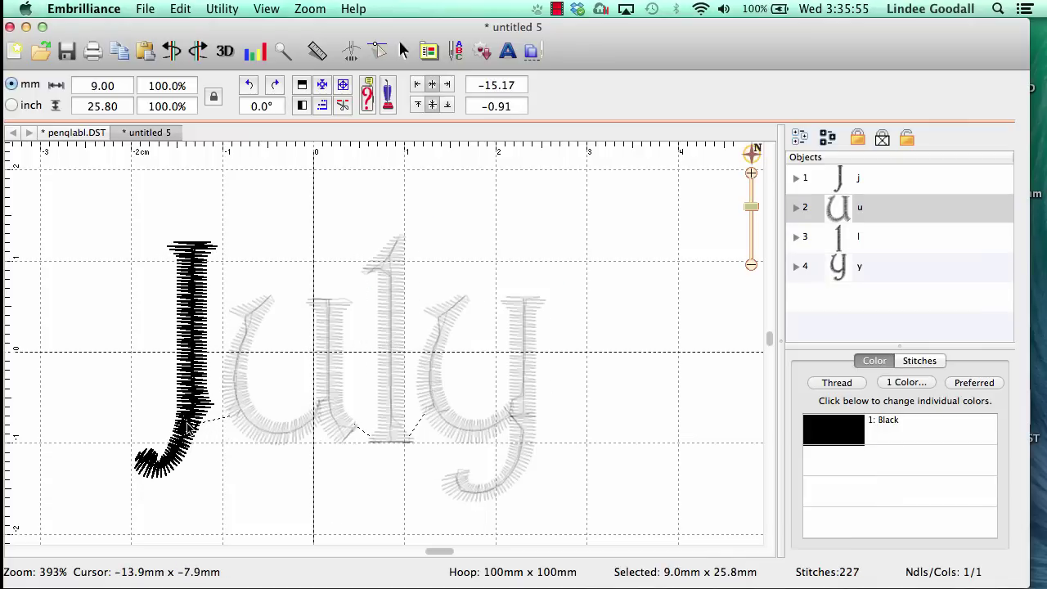
left_click_drag(186, 426, 189, 425)
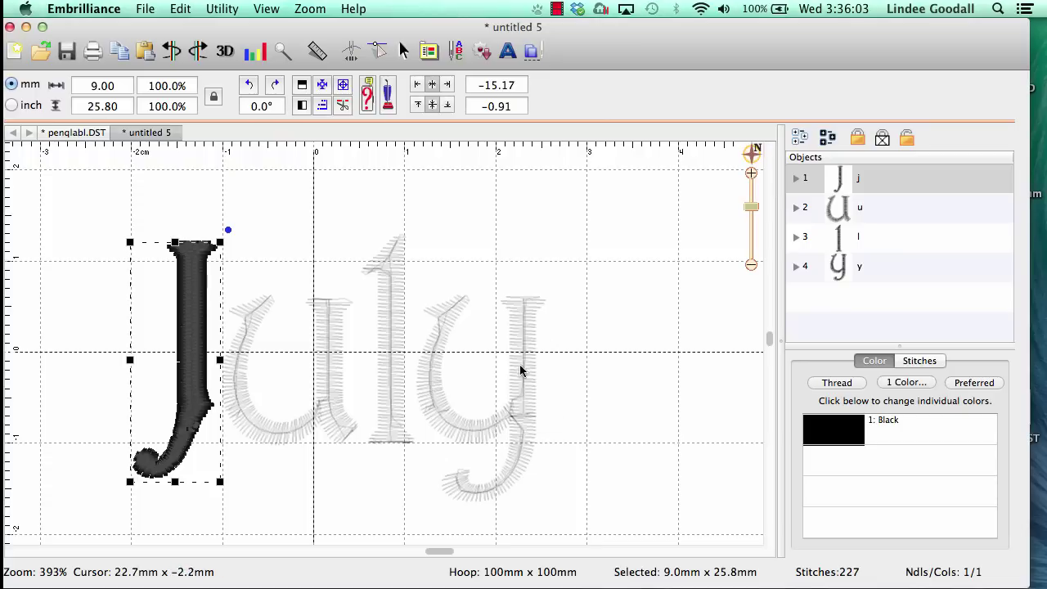
scroll(521, 378, "down", 5)
scroll(520, 379, "down", 2)
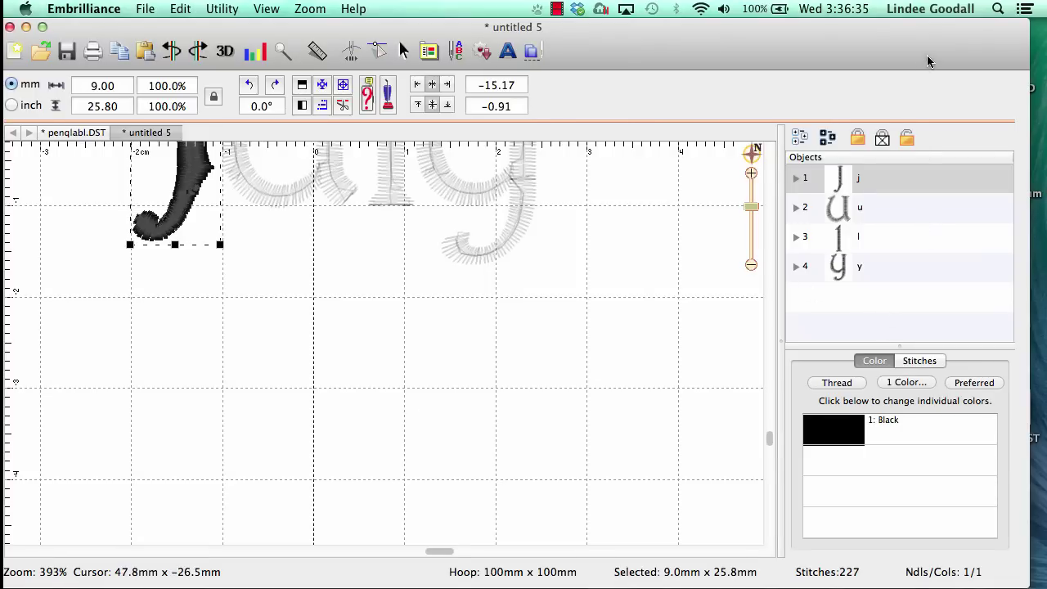
- Drag Harrington 23mm.bx from the desktop onto the Embrilliance canvas to install it
left_click_drag(926, 63, 855, 58)
left_click(1015, 299)
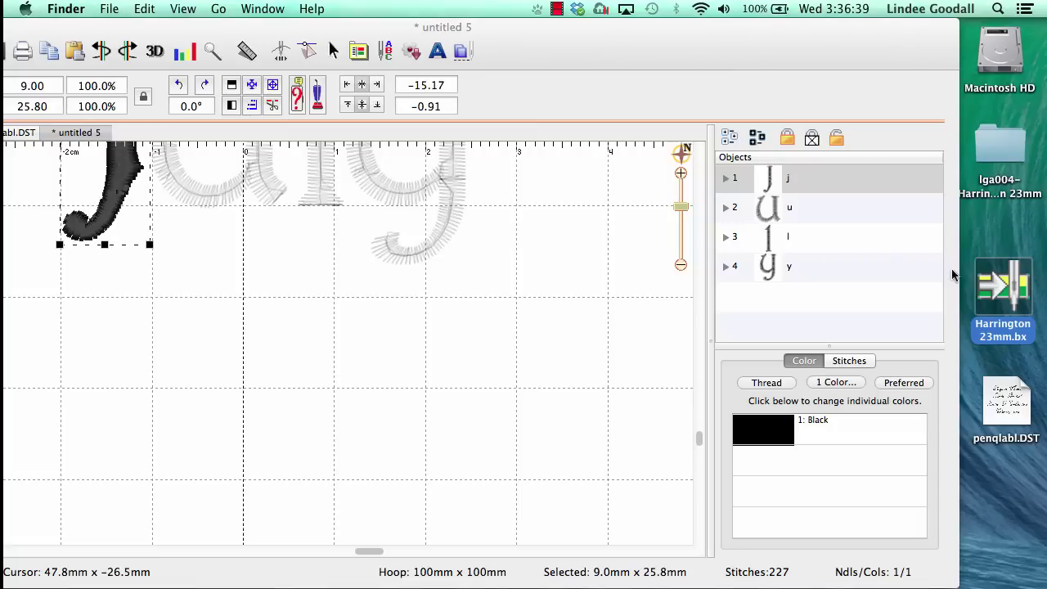
left_click_drag(1011, 288, 548, 309)
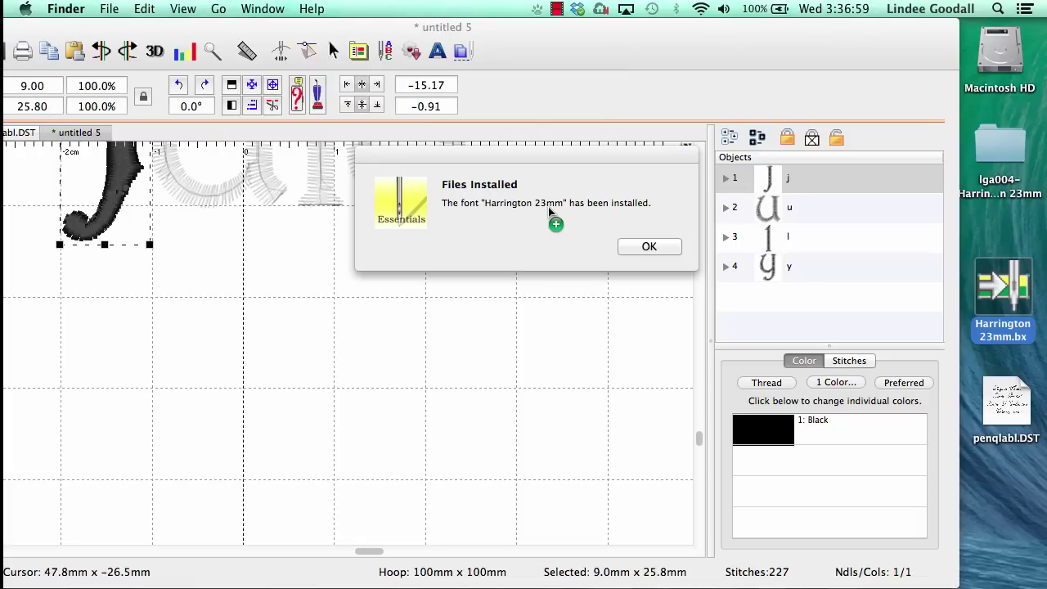
- Dismiss the install notice and place a new lettering object below July
left_click(660, 247)
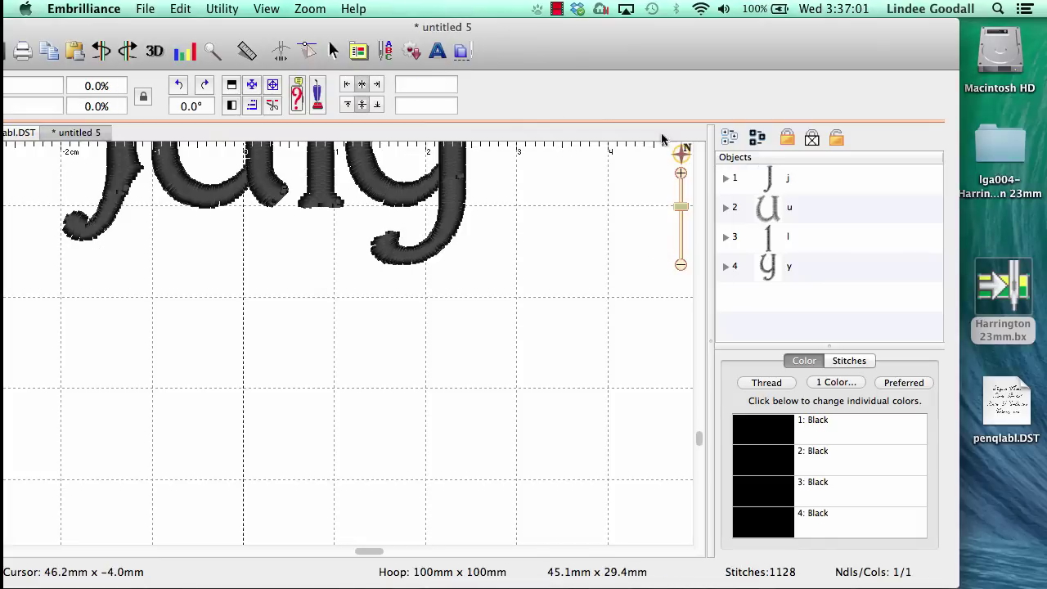
left_click_drag(631, 48, 709, 49)
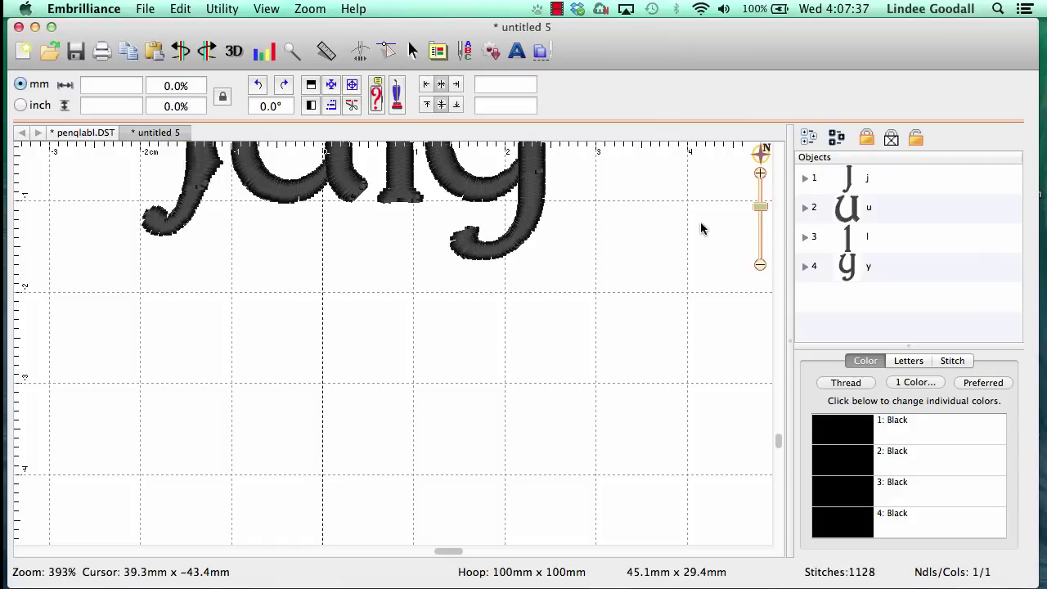
left_click(516, 52)
mouse_move(444, 145)
left_mouse_down()
mouse_move(491, 418)
mouse_move(483, 409)
left_mouse_up()
- Replace the placeholder ABC text with January
left_click(909, 362)
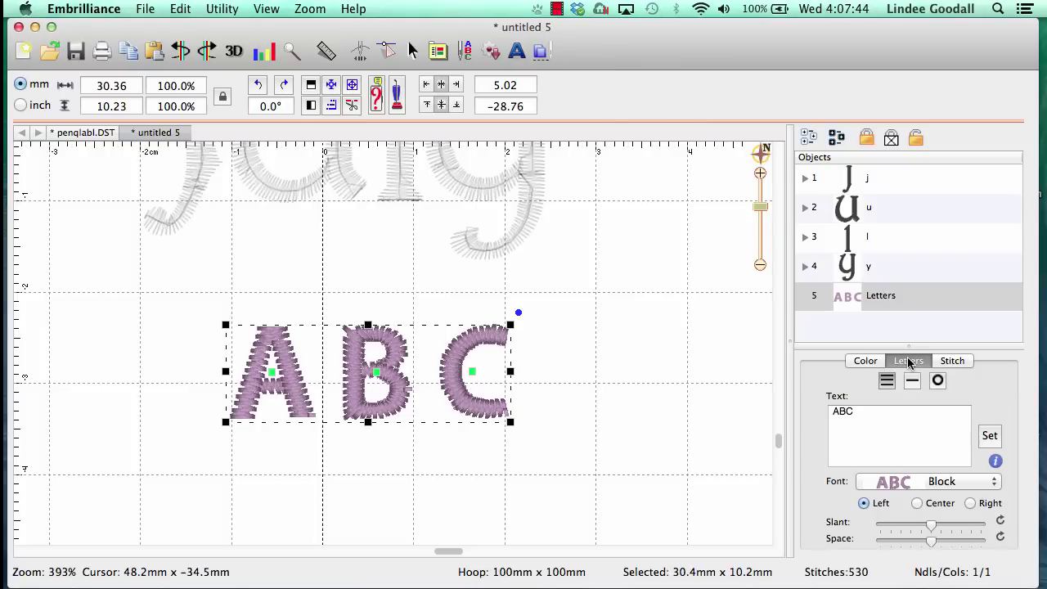
double_click(872, 422)
type("January")
left_click(990, 435)
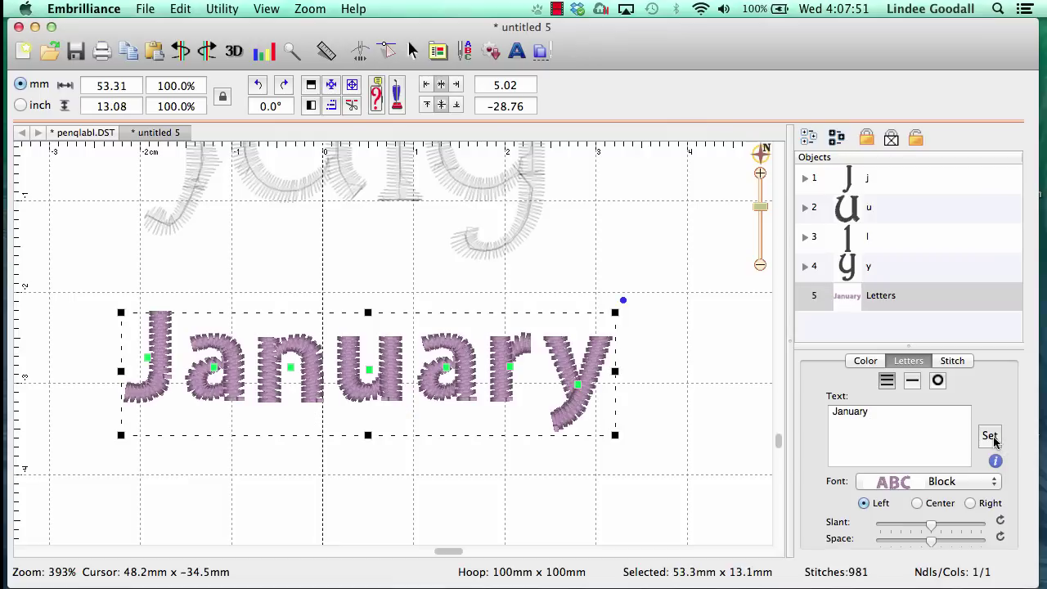
- Set the January lettering in the Harrington 23mm font
left_click(972, 486)
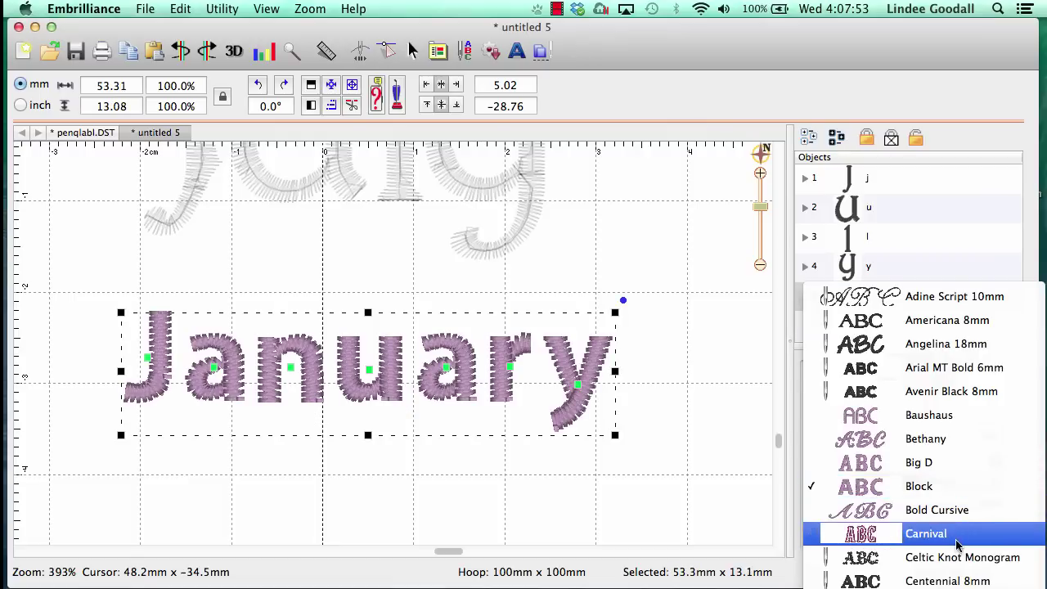
scroll(965, 532, "down", 10)
scroll(957, 548, "down", 1)
scroll(953, 551, "up", 6)
scroll(954, 549, "up", 7)
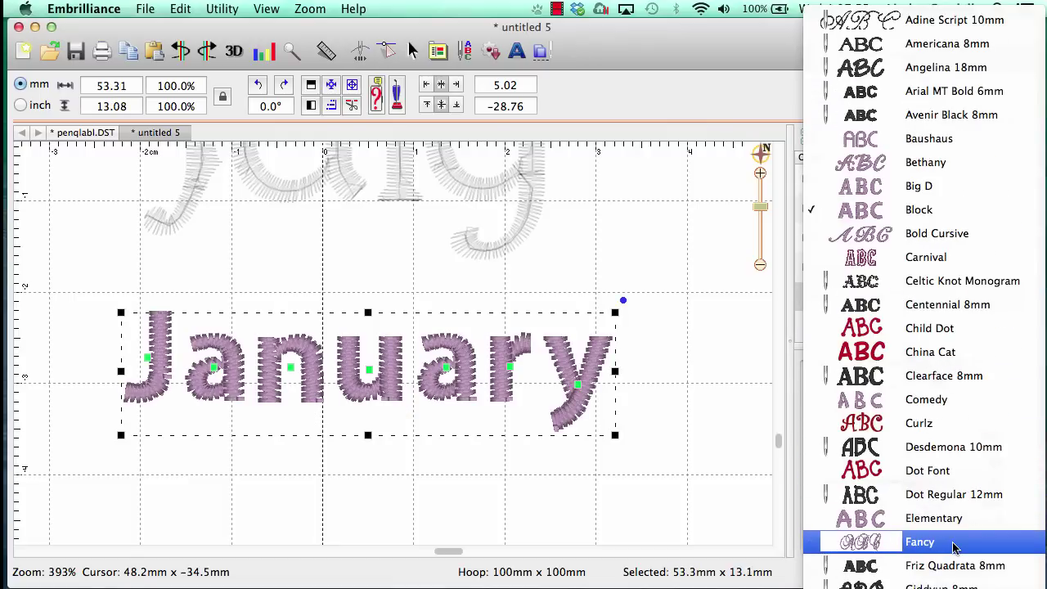
scroll(964, 563, "down", 1)
scroll(964, 563, "down", 7)
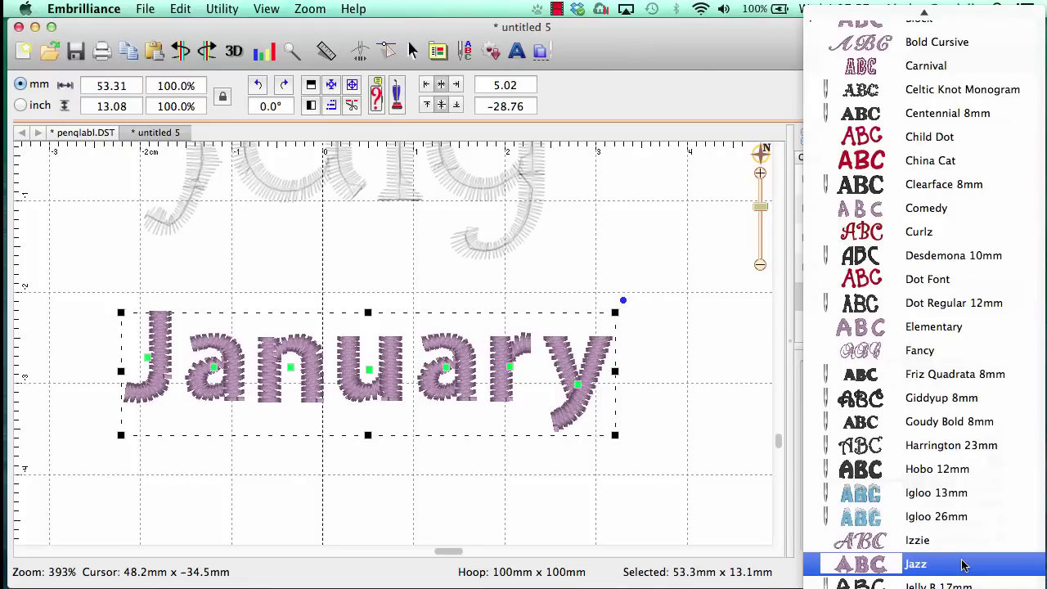
left_click(942, 457)
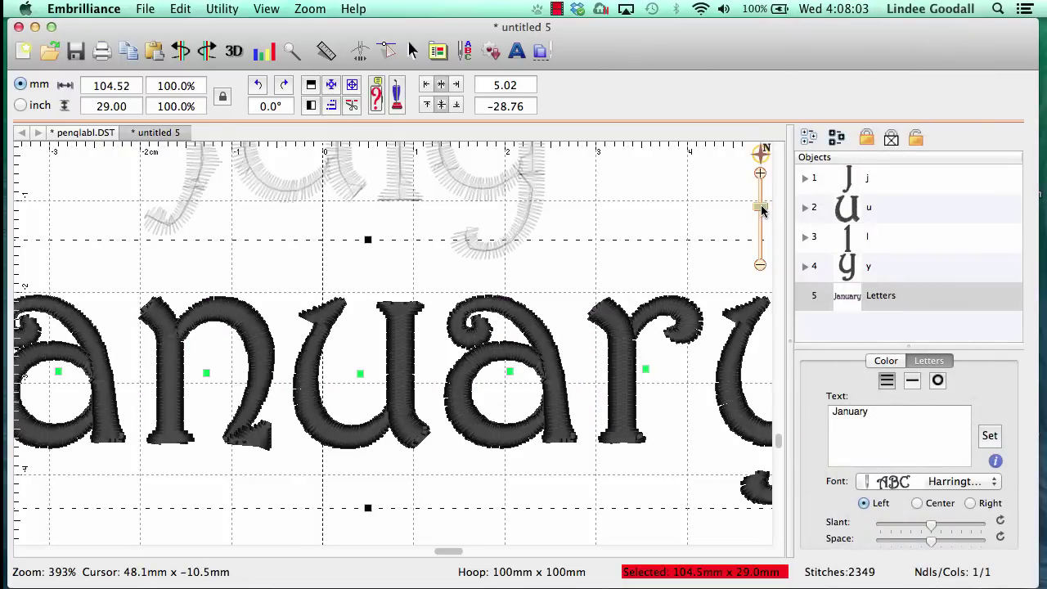
- Zoom out, narrow January and position it inside the hoop beneath July
left_click_drag(762, 212, 761, 215)
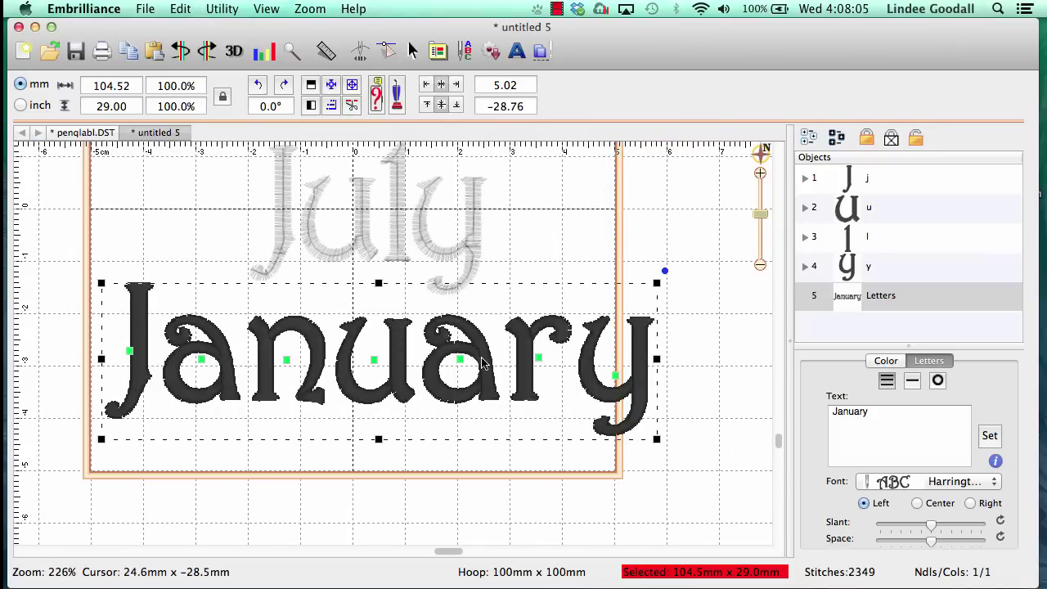
left_click_drag(484, 364, 446, 364)
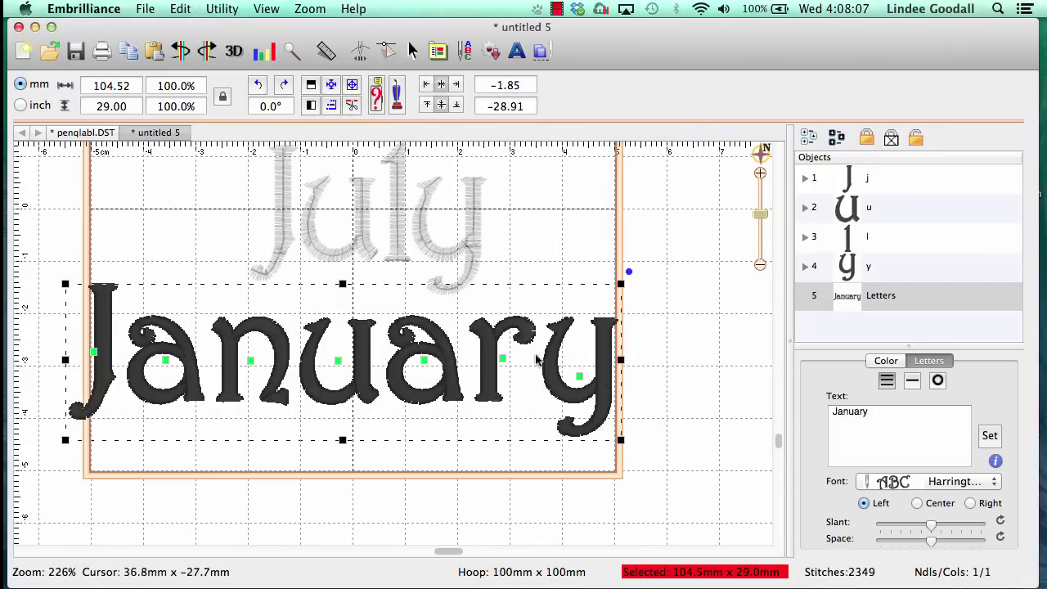
left_click_drag(618, 358, 600, 358)
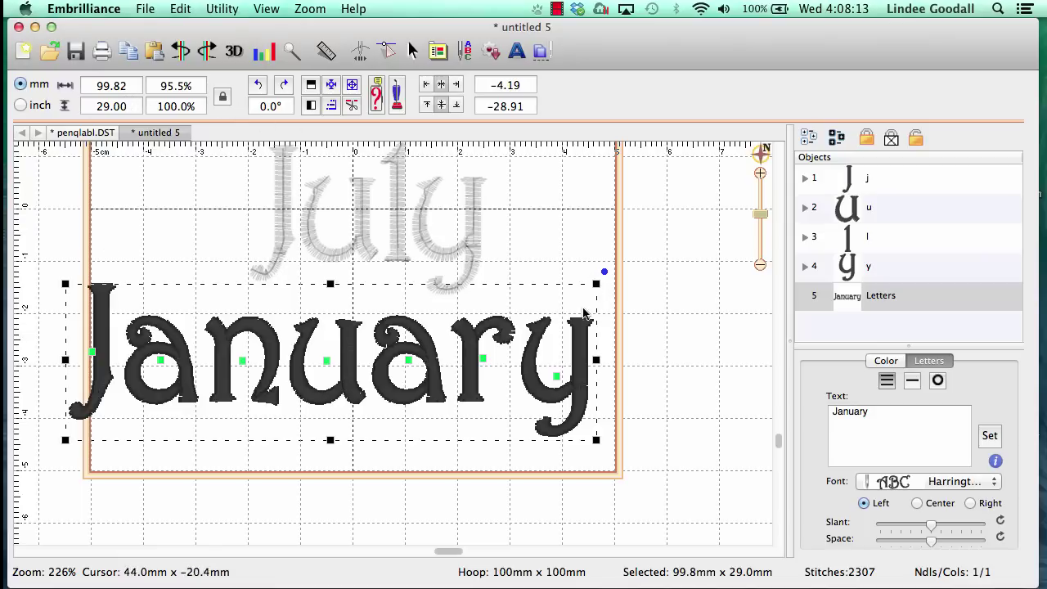
mouse_move(536, 367)
left_mouse_down()
mouse_move(552, 373)
mouse_move(548, 397)
left_mouse_up()
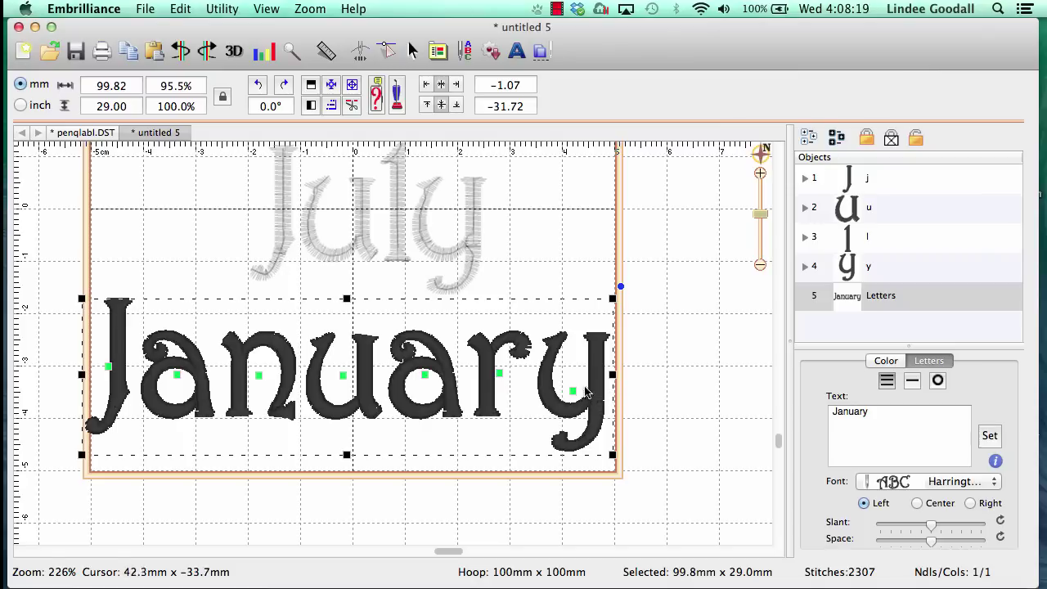
- Select January's r and y letters individually, then reselect the whole word
left_click(499, 374)
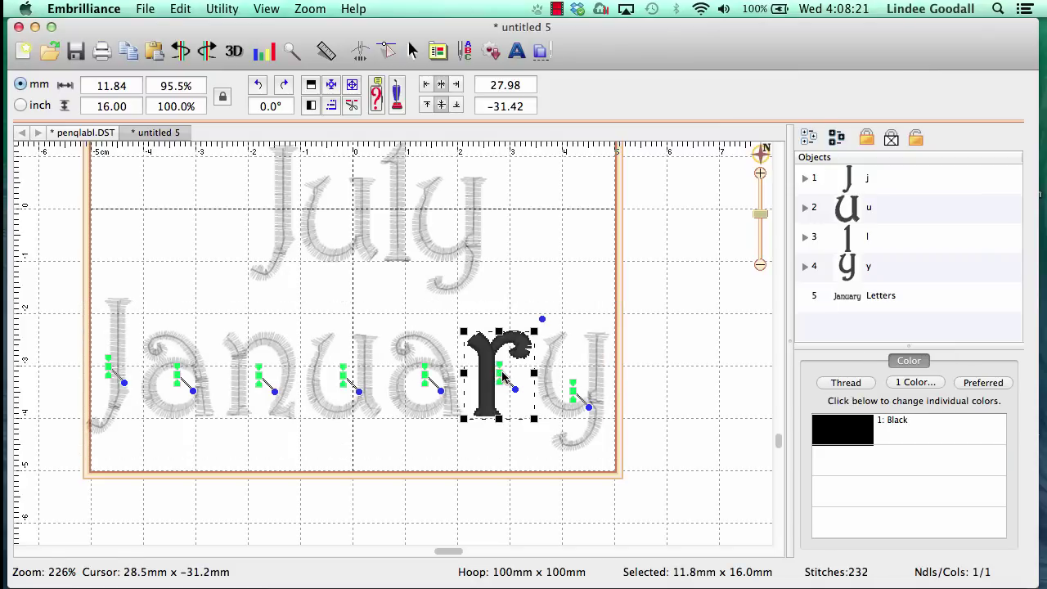
left_click(573, 393)
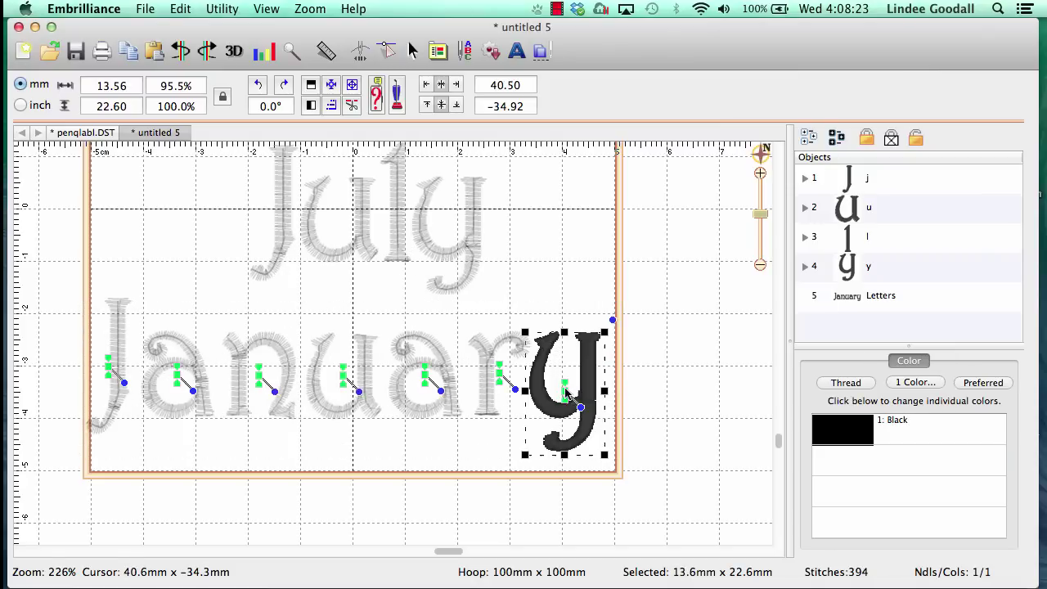
left_click(501, 378)
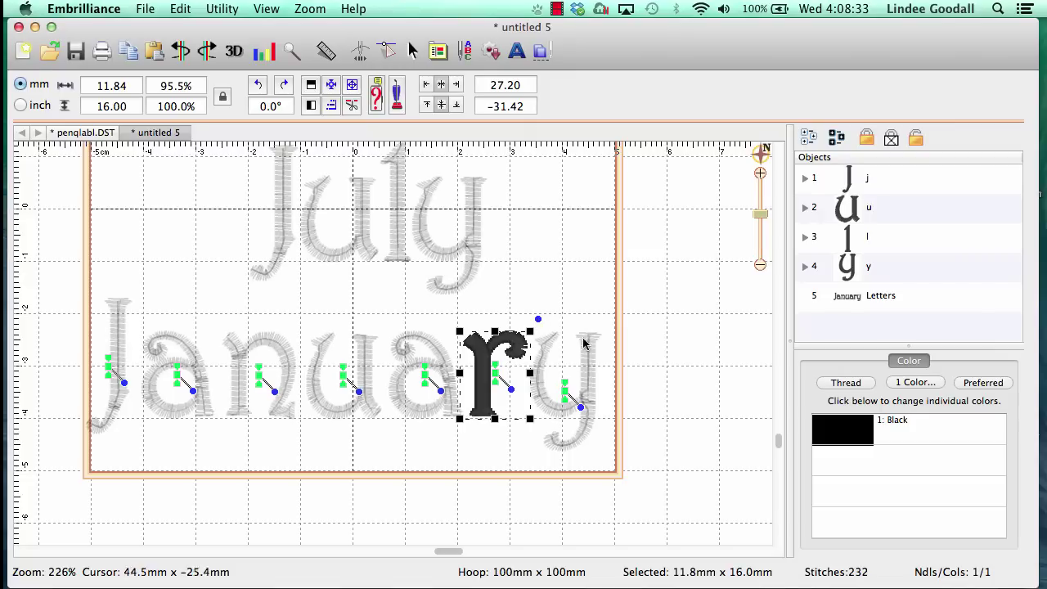
left_click(514, 440)
- Change the lettering text from January to June
left_click(462, 401)
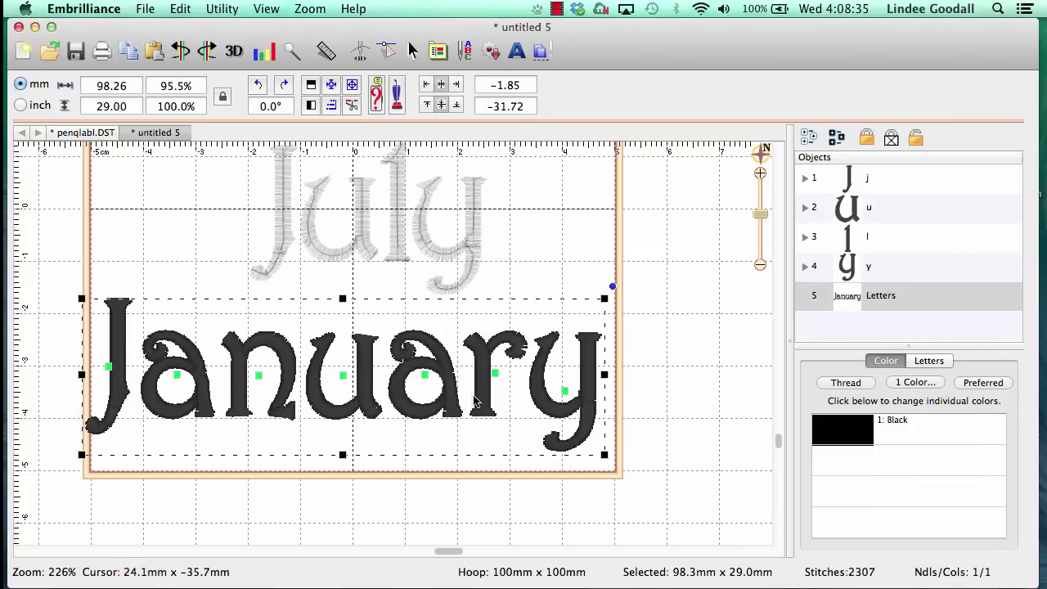
left_click(928, 361)
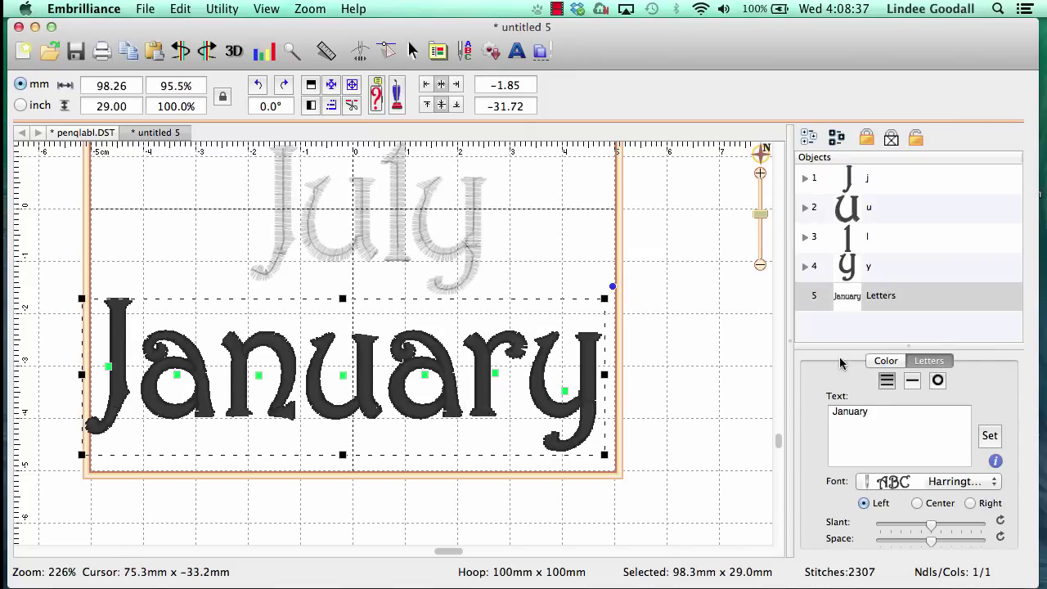
double_click(872, 411)
type("June")
left_click(988, 437)
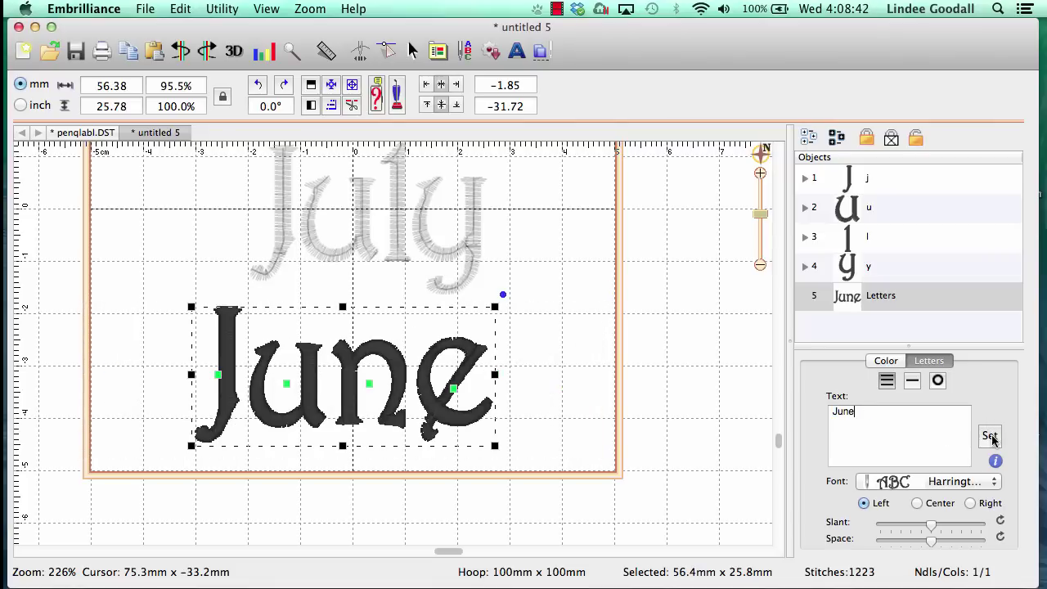
- Scroll the font list toward Angelina 18mm, then close it with Escape
left_click(978, 483)
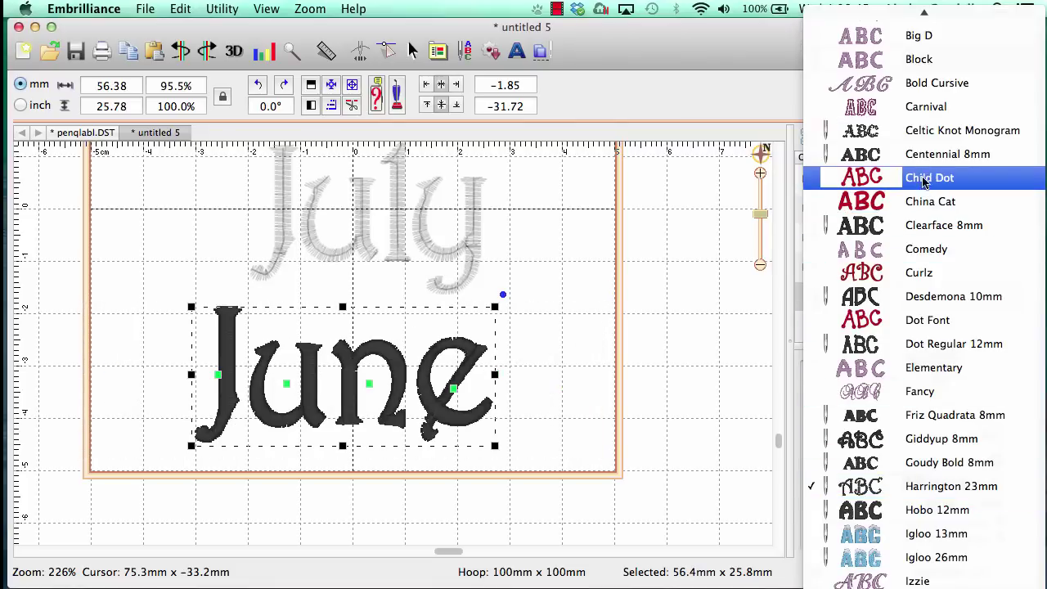
scroll(929, 172, "up", 1)
scroll(931, 98, "up", 5)
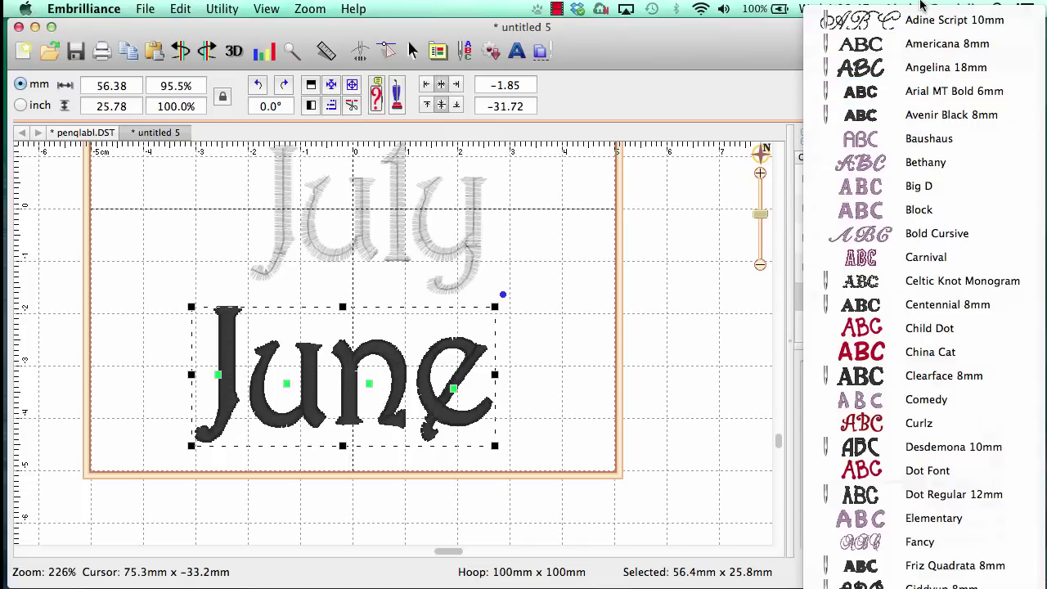
key("Escape")
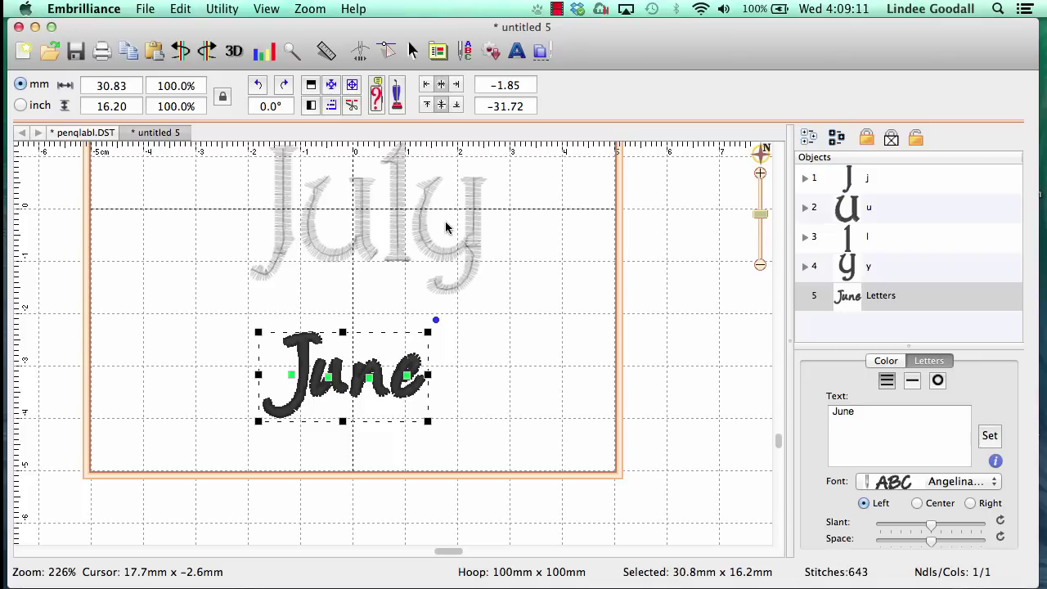
left_click(989, 483)
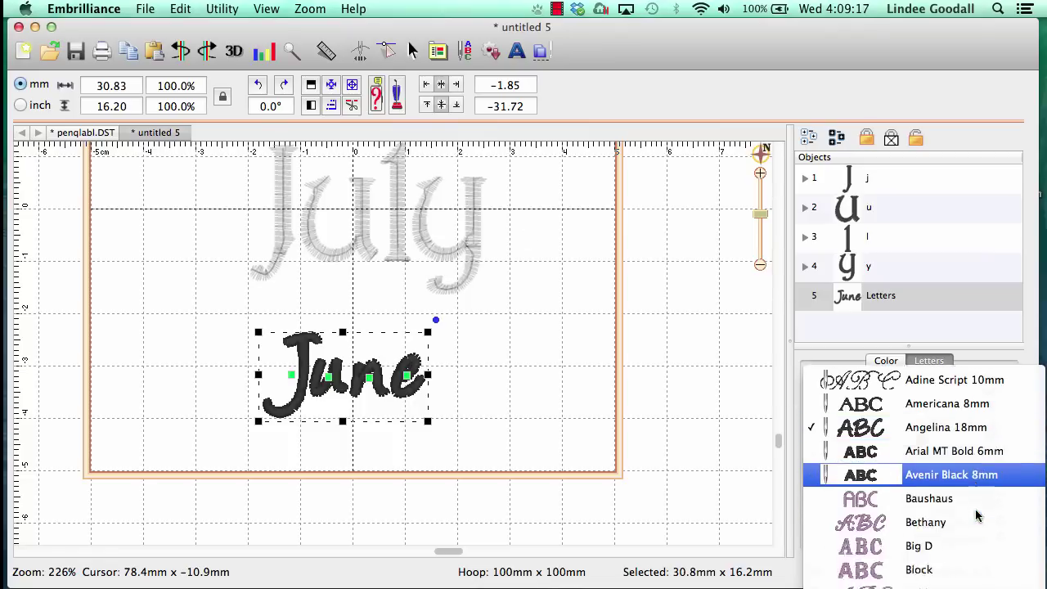
scroll(977, 515, "down", 10)
scroll(974, 508, "up", 1)
scroll(974, 509, "up", 1)
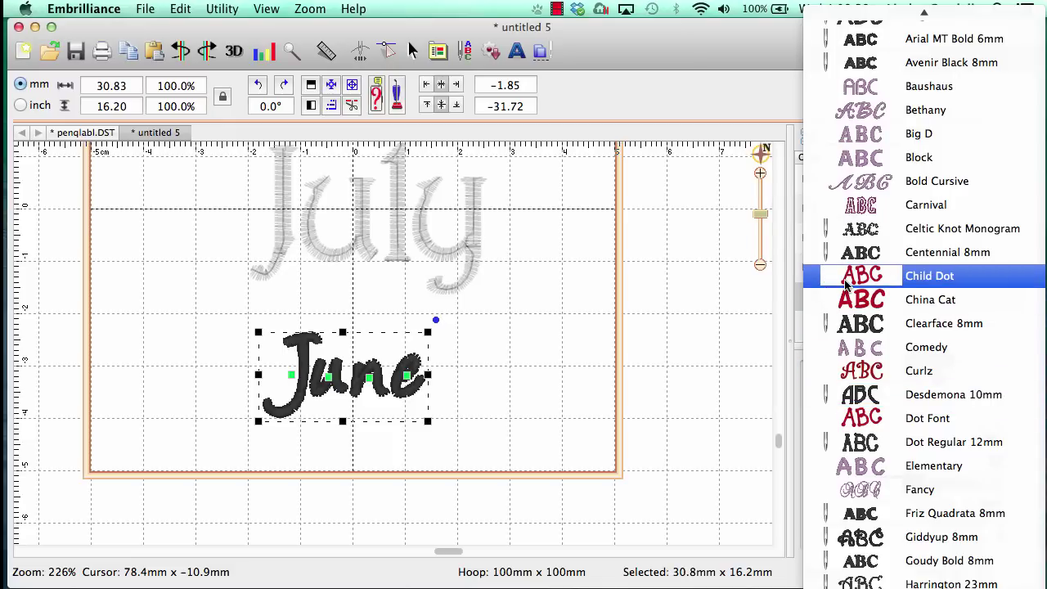
left_click(732, 310)
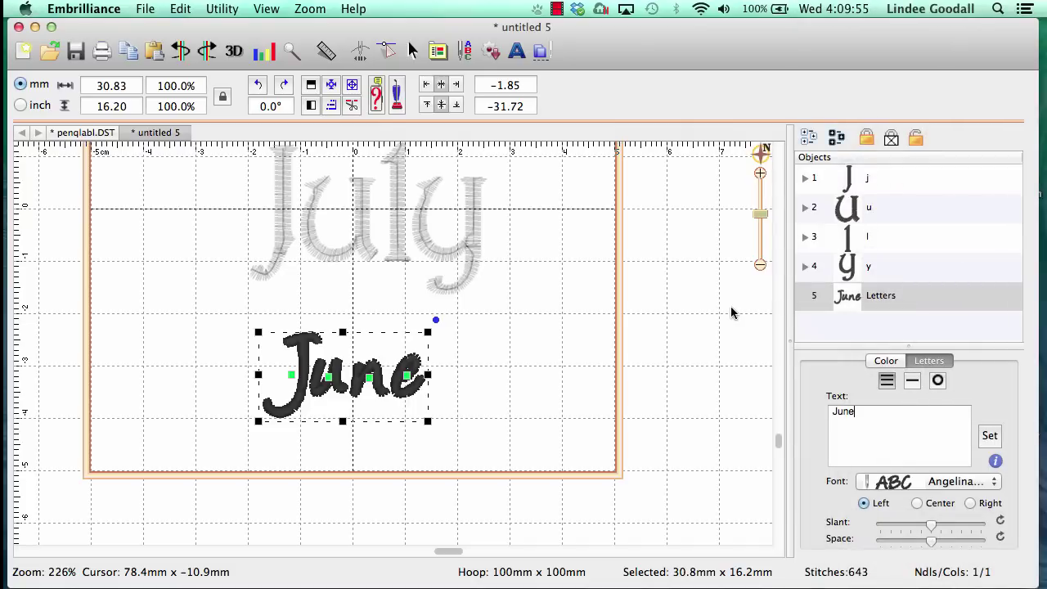